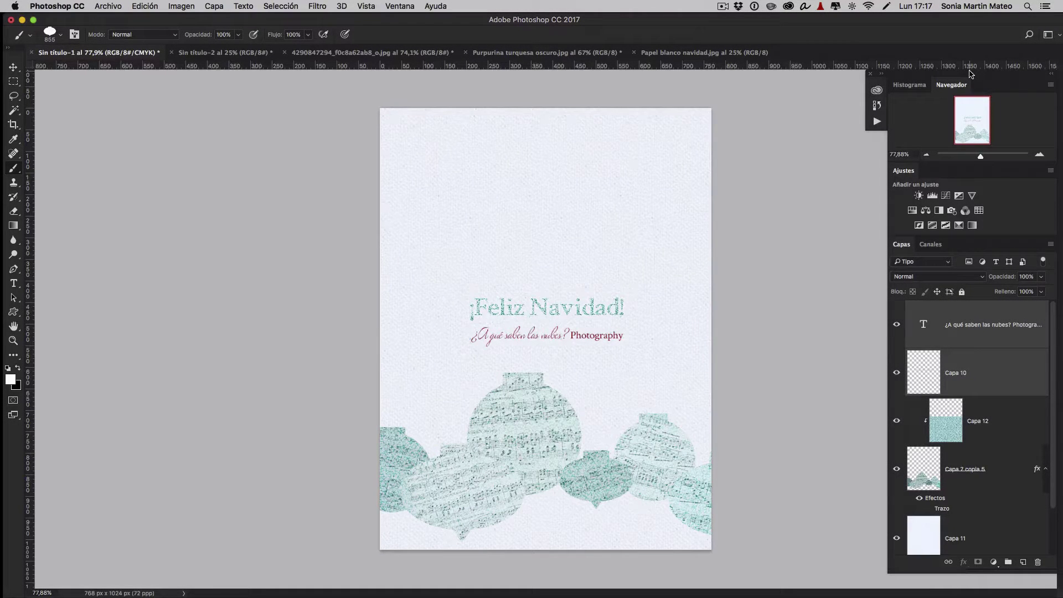
# Step: Bring the blank 3000 × 3000 px Sin título-2 document to the front
pyautogui.click(233, 54)
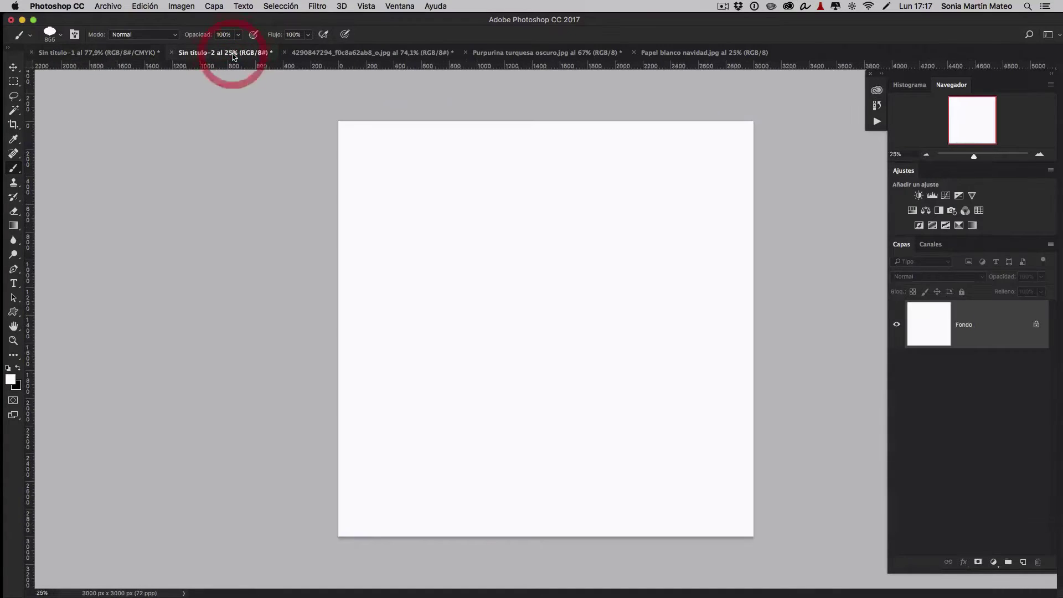
pyautogui.click(61, 35)
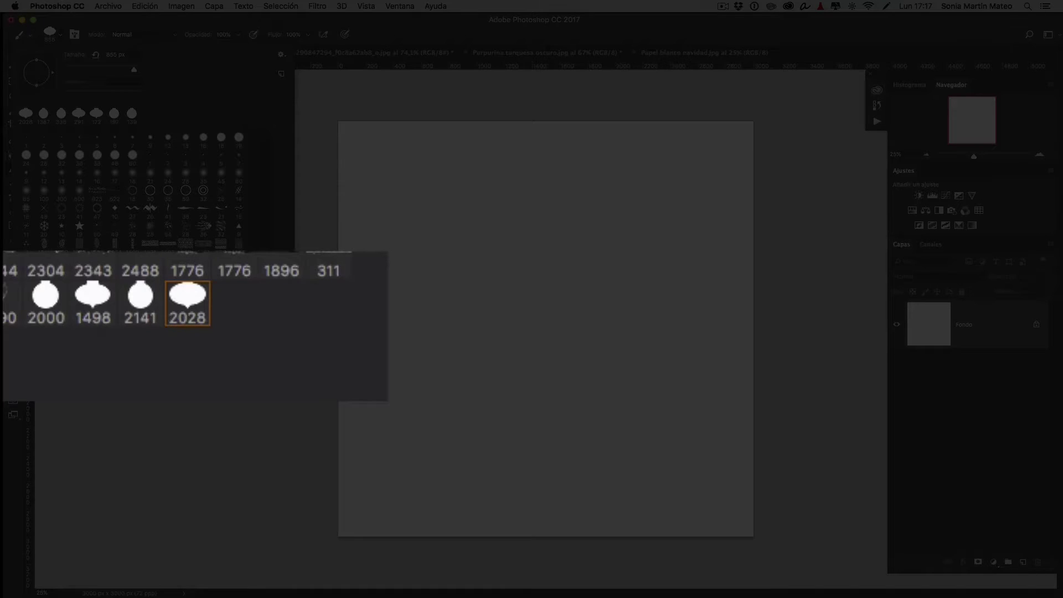
pyautogui.click(61, 35)
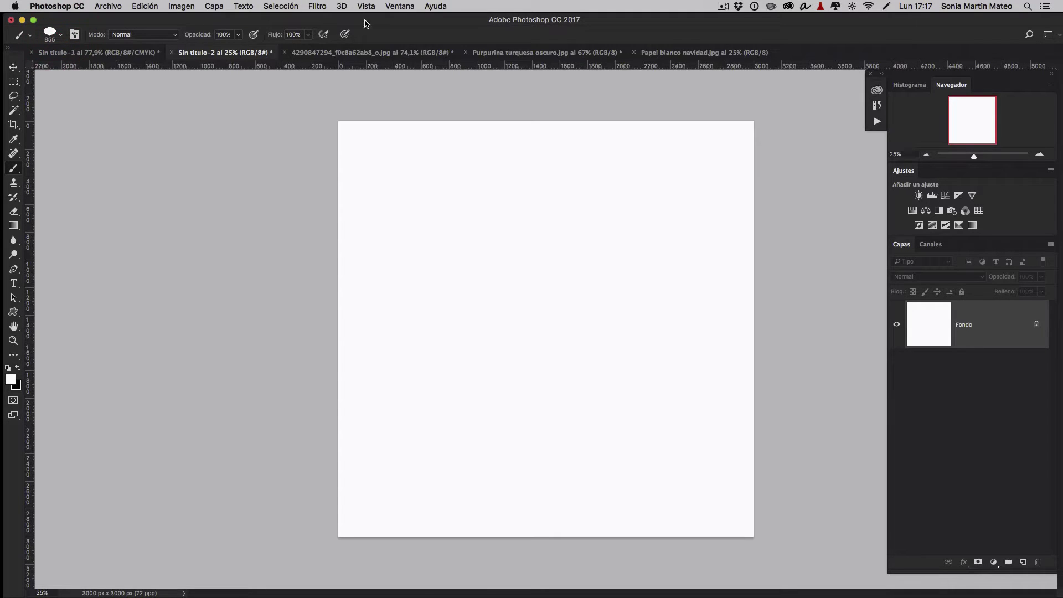
pyautogui.click(345, 54)
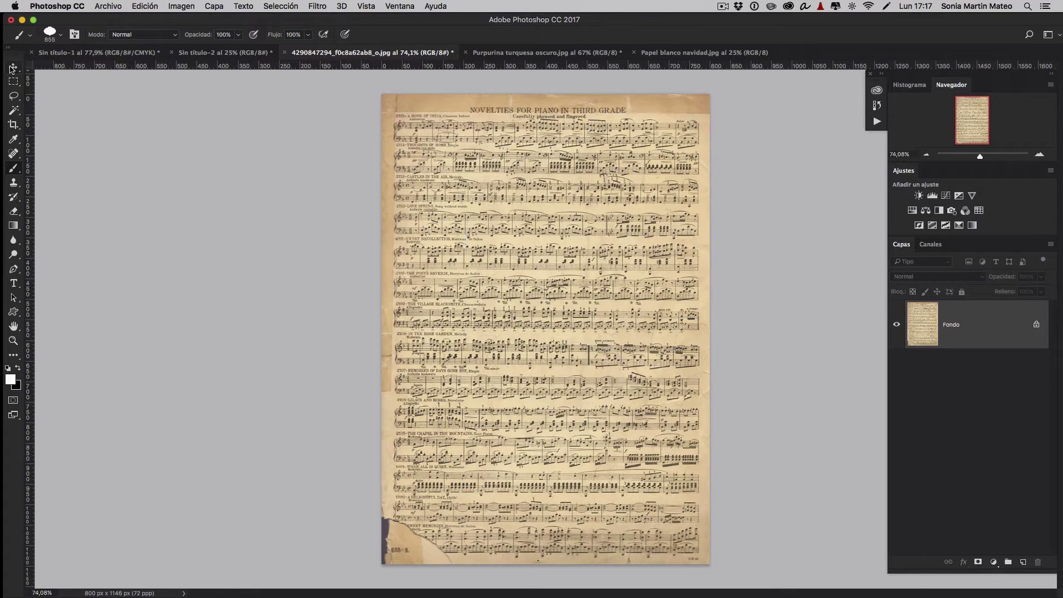
pyautogui.click(13, 68)
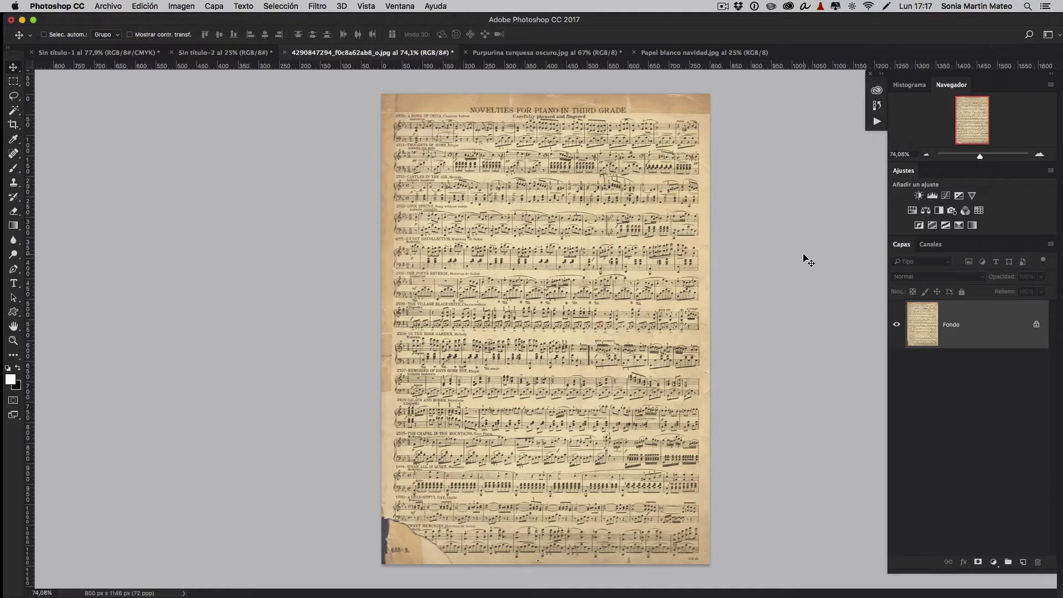
pyautogui.hotkey('ctrl', 'Tab')
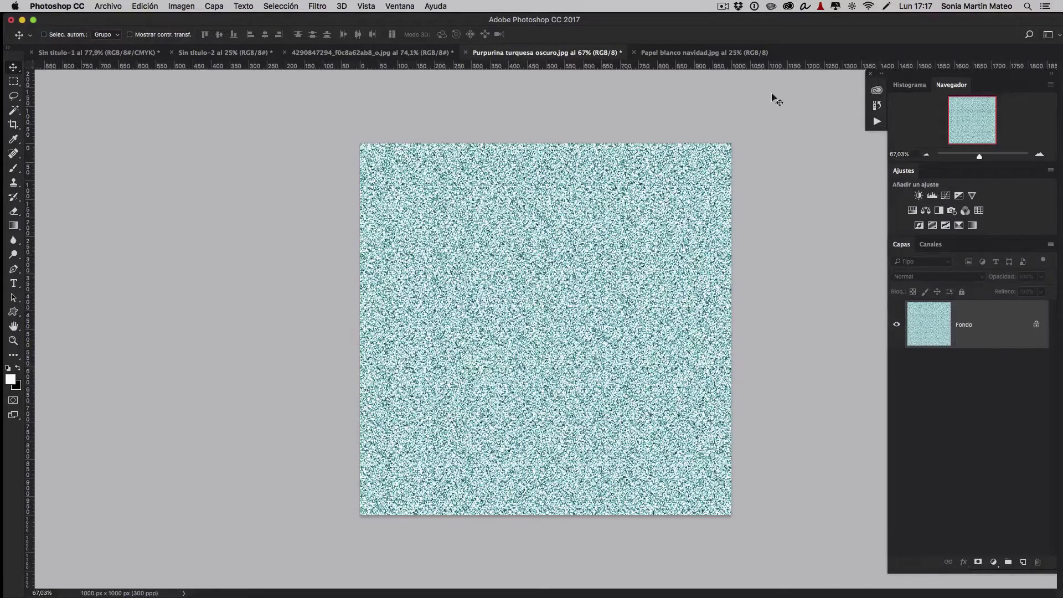
pyautogui.click(671, 52)
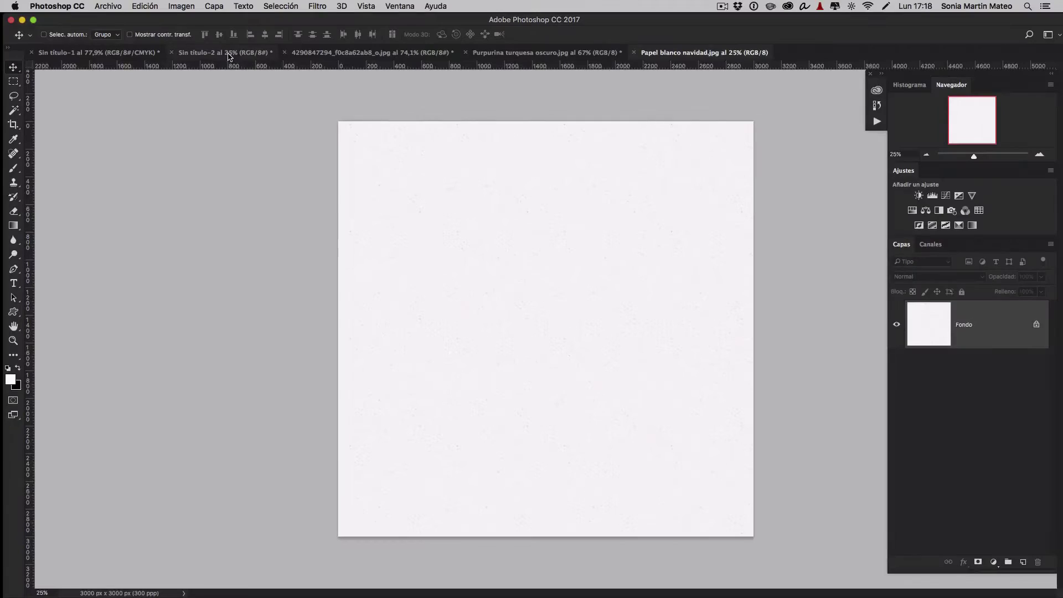
pyautogui.click(229, 54)
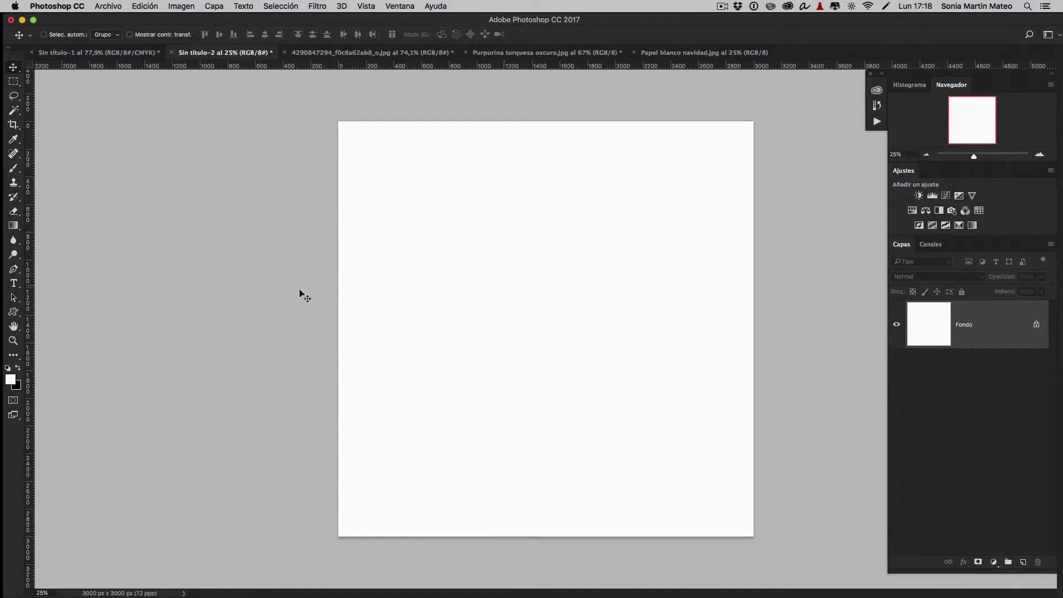
# Step: Set the Ellipse tool to Shape mode with a black fill
pyautogui.rightClick(14, 313)
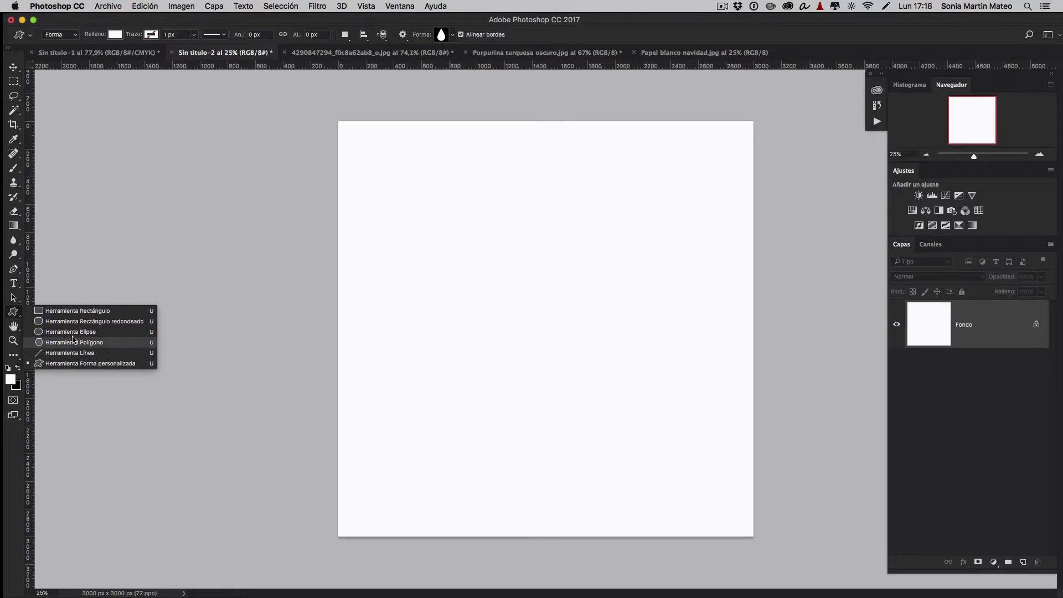
pyautogui.click(72, 334)
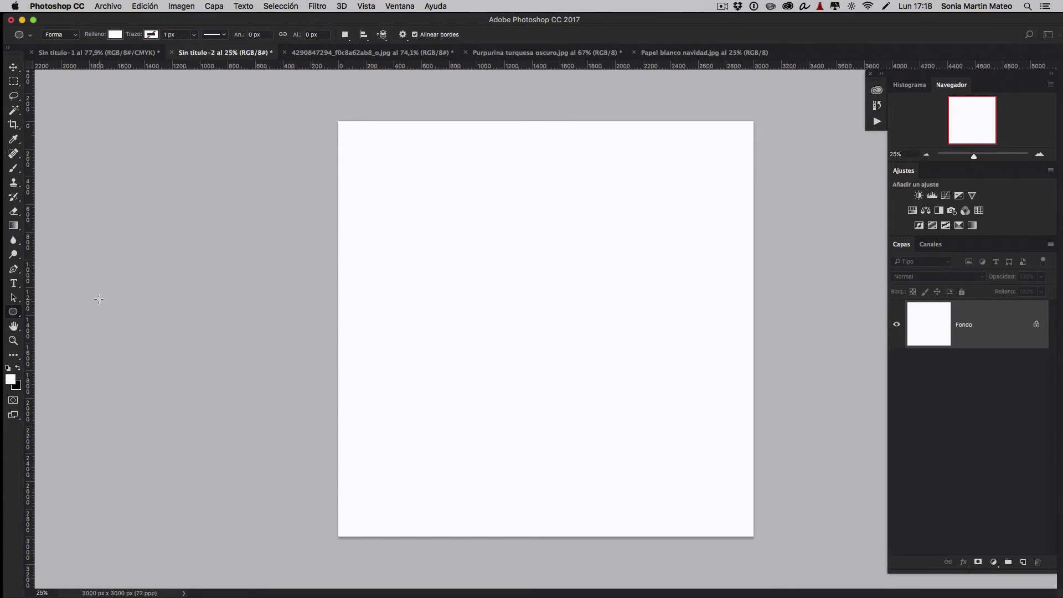
pyautogui.click(75, 35)
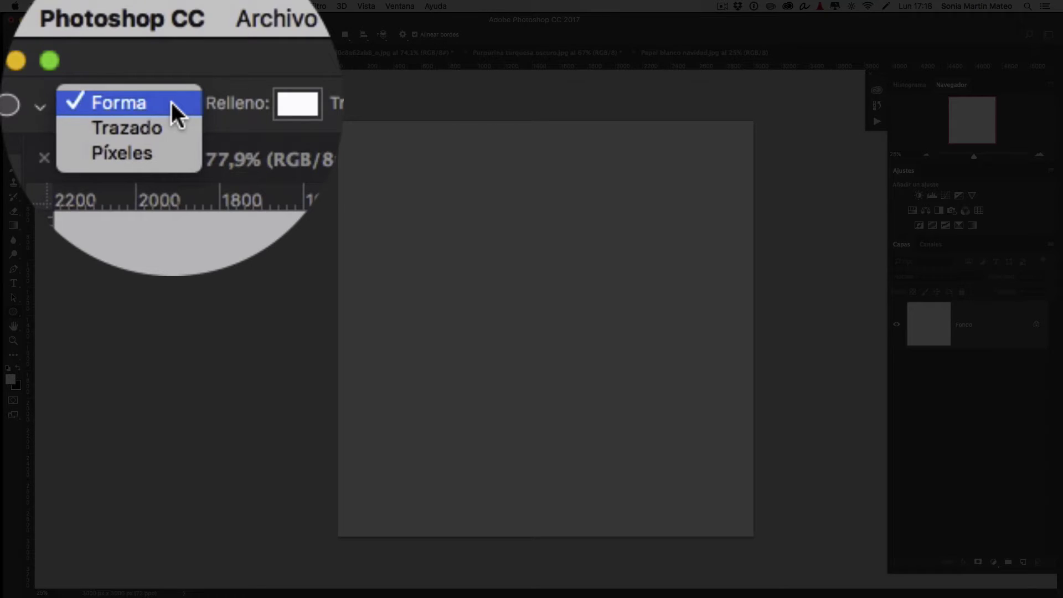
pyautogui.click(72, 34)
pyautogui.click(115, 34)
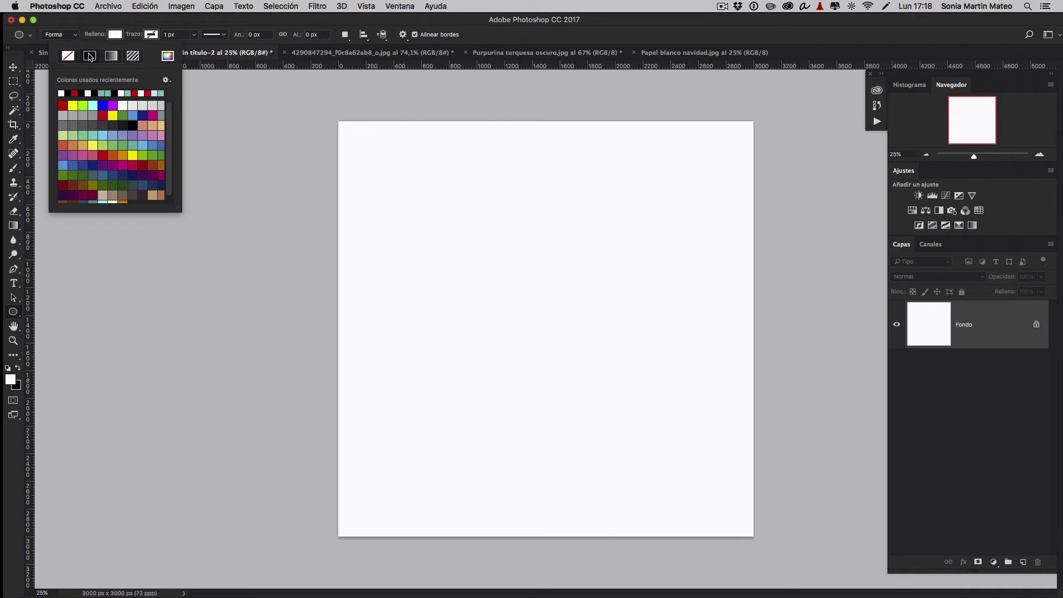
pyautogui.click(67, 93)
# Step: Draw a 1558 × 1558 px circle outward from the canvas centre
pyautogui.keyDown('alt'); pyautogui.keyDown('shift'); pyautogui.click(533, 314); pyautogui.keyUp('shift'); pyautogui.keyUp('alt')
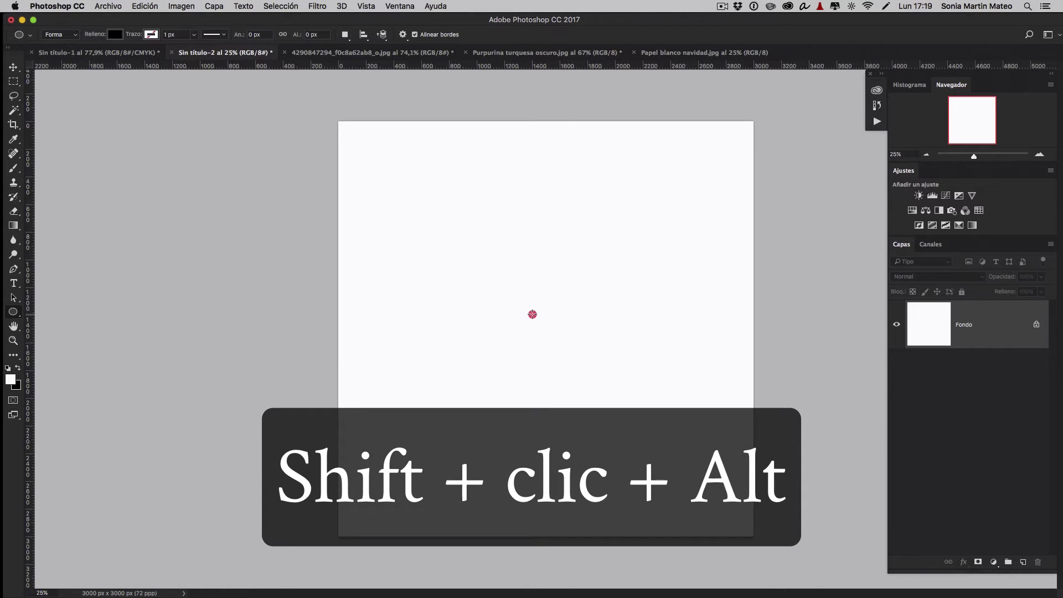
pyautogui.moveTo(532, 314); pyautogui.dragTo(665, 206)
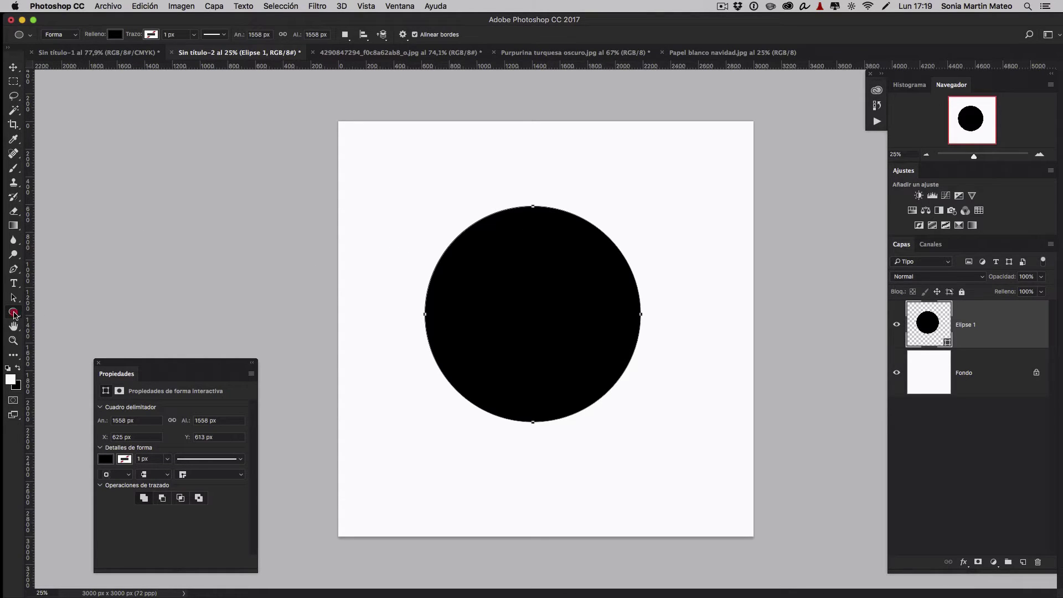
pyautogui.click(14, 313)
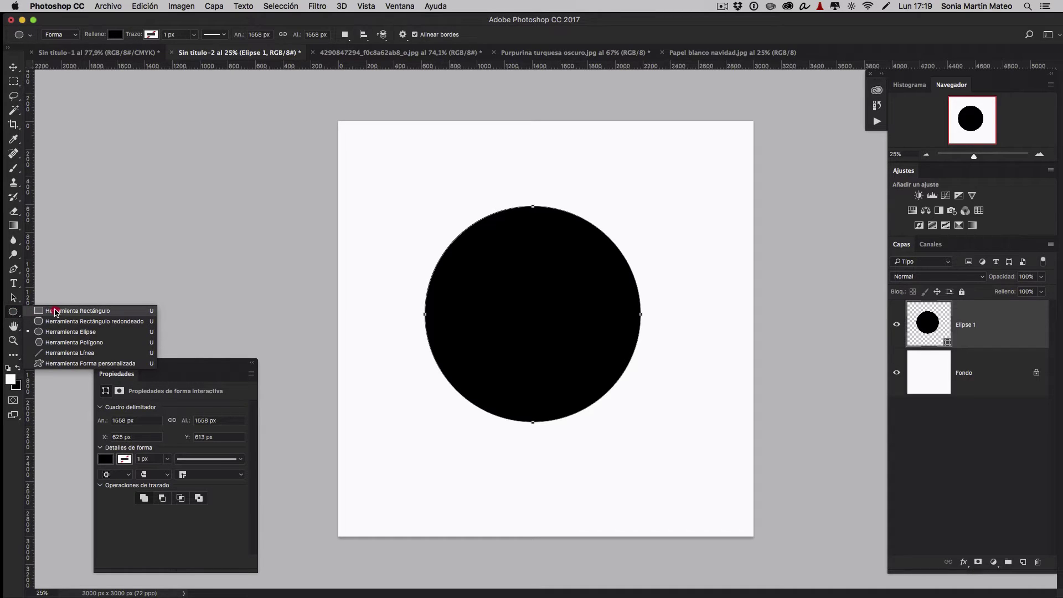
# Step: Draw a rounded rectangle at the circle's top with 50 px top-left and top-right corners
pyautogui.click(63, 322)
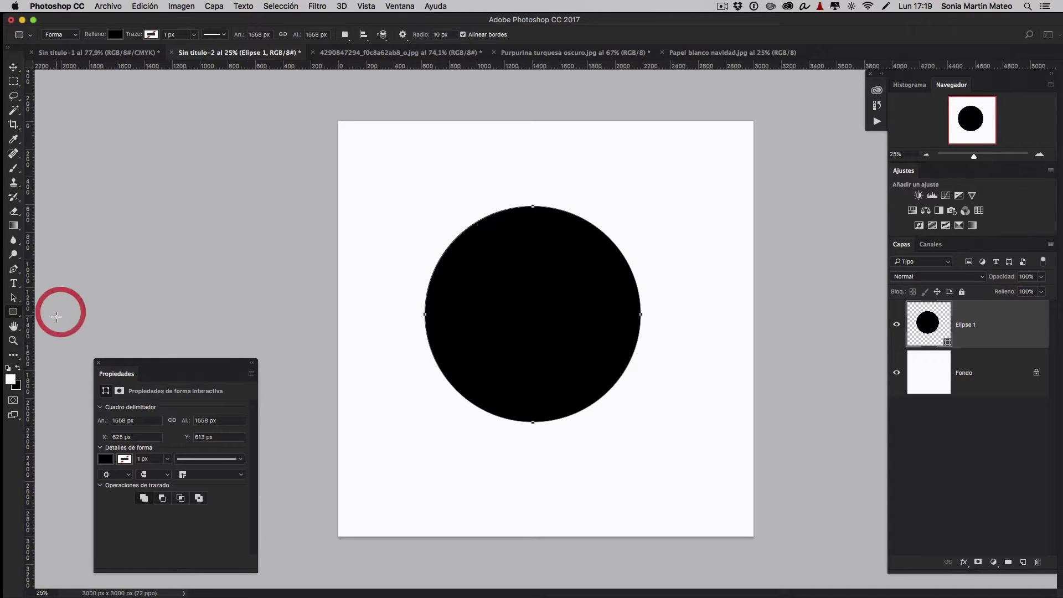
pyautogui.moveTo(515, 201); pyautogui.dragTo(559, 228)
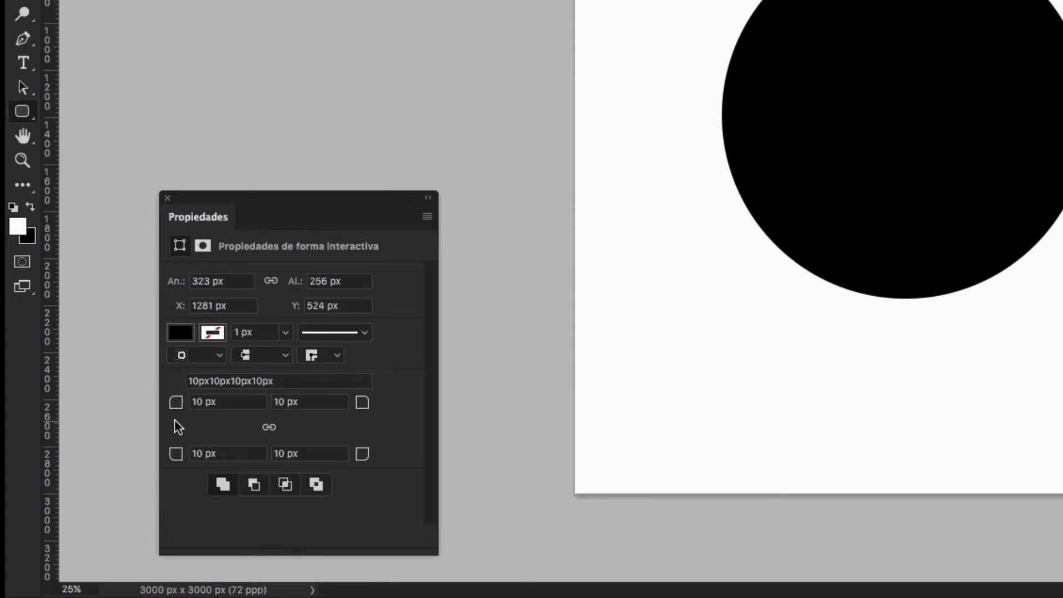
pyautogui.doubleClick(203, 403)
pyautogui.write('5')
pyautogui.write('0')
pyautogui.press('Return')
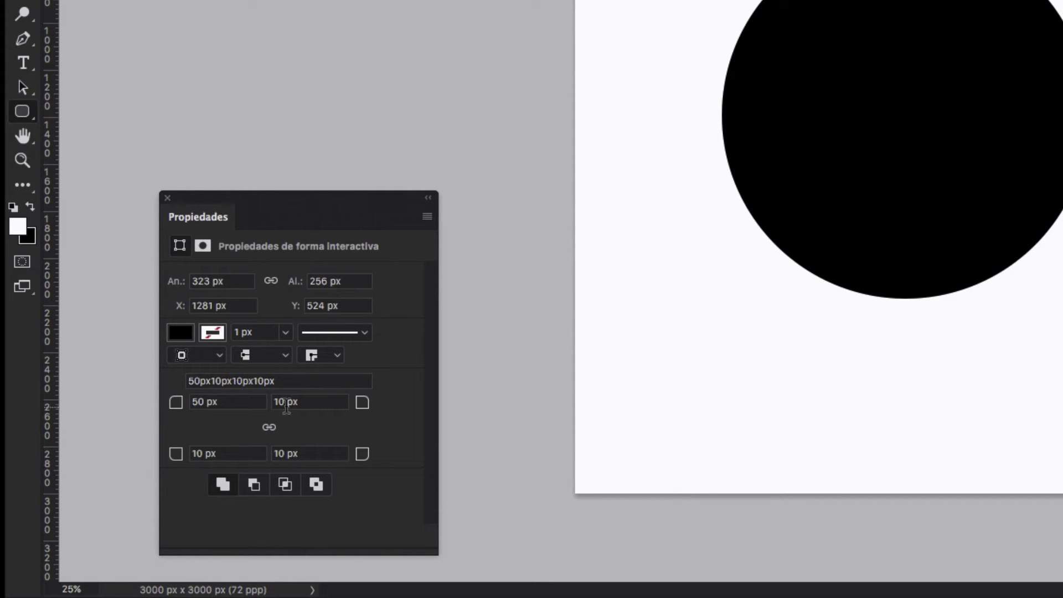
pyautogui.moveTo(285, 402); pyautogui.dragTo(263, 402)
pyautogui.write('5')
pyautogui.write('0')
pyautogui.press('Return')
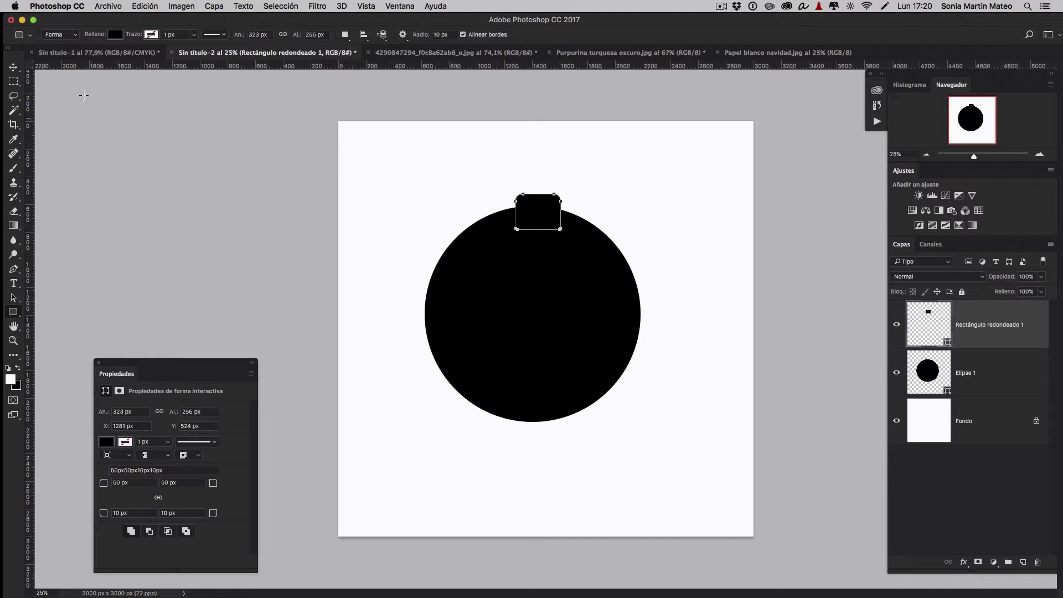
# Step: Centre the rounded-rectangle cap on top of the circle
pyautogui.press('v')
pyautogui.moveTo(539, 206); pyautogui.dragTo(532, 201)
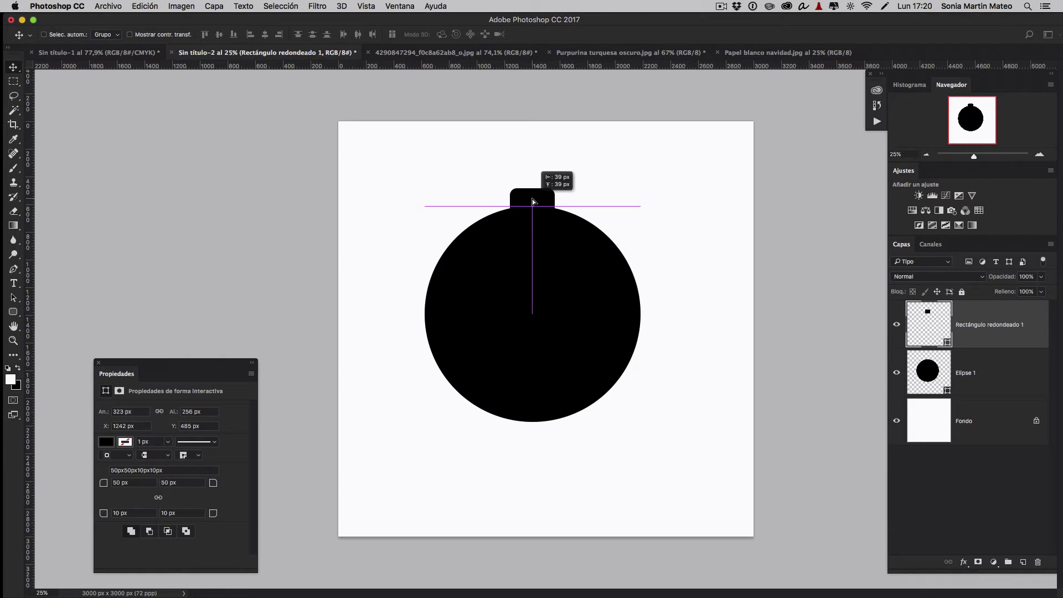
pyautogui.moveTo(533, 198); pyautogui.dragTo(533, 199)
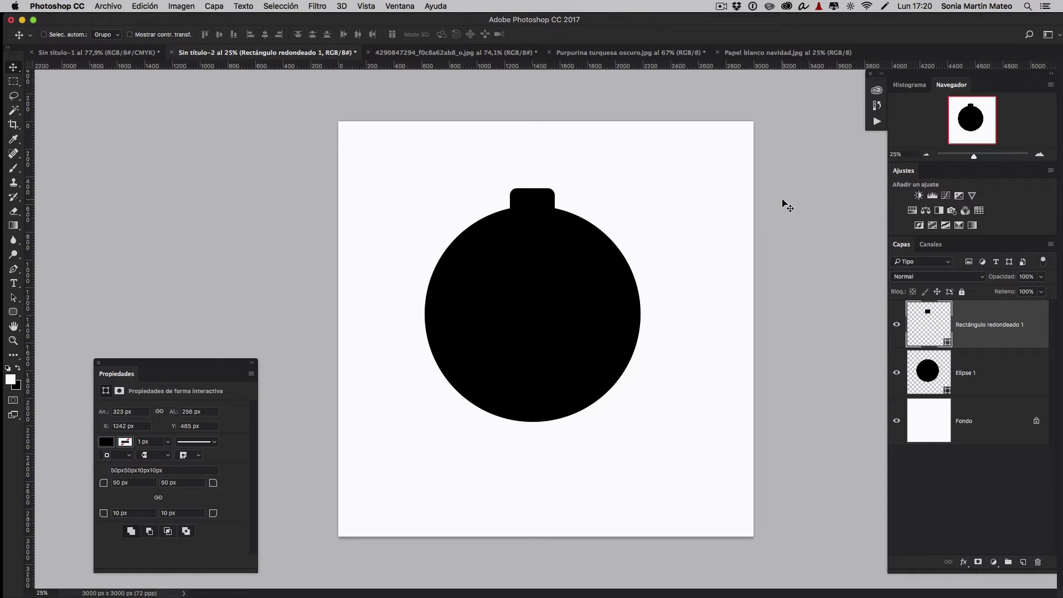
# Step: Enlarge the cap to about 459 × 364 px, centre it on the circle, and select Elipse 1 too
pyautogui.hotkey('ctrl', 't')
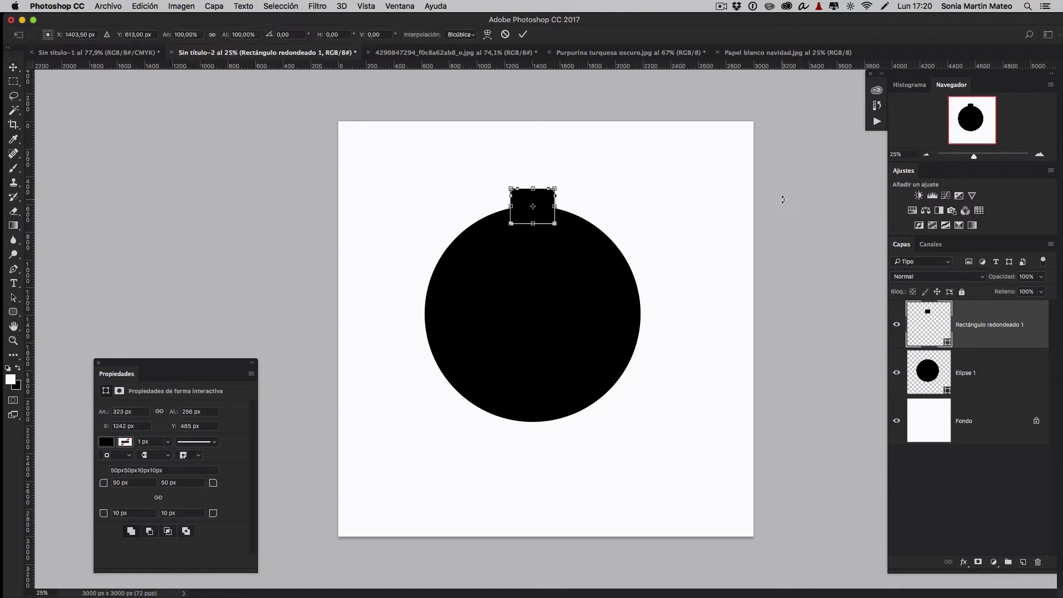
pyautogui.moveTo(554, 223); pyautogui.dragTo(572, 239)
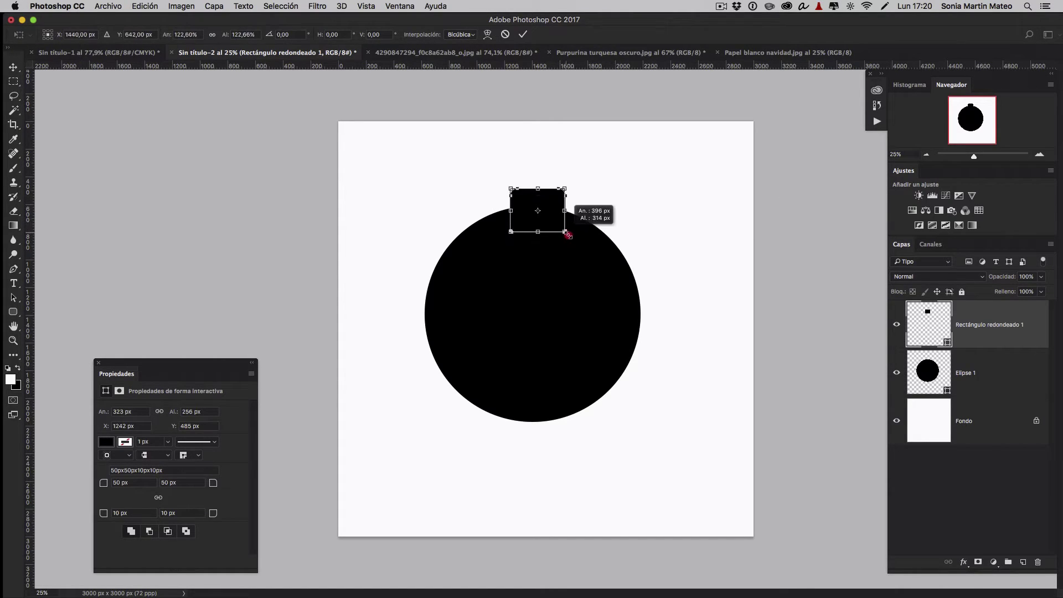
pyautogui.click(522, 34)
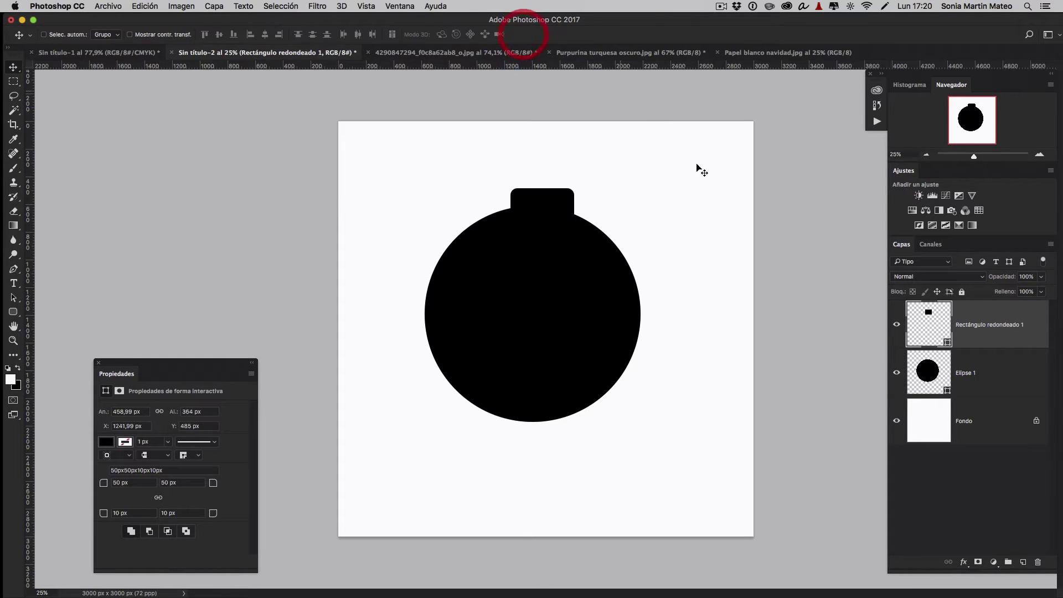
pyautogui.moveTo(550, 203); pyautogui.dragTo(546, 197)
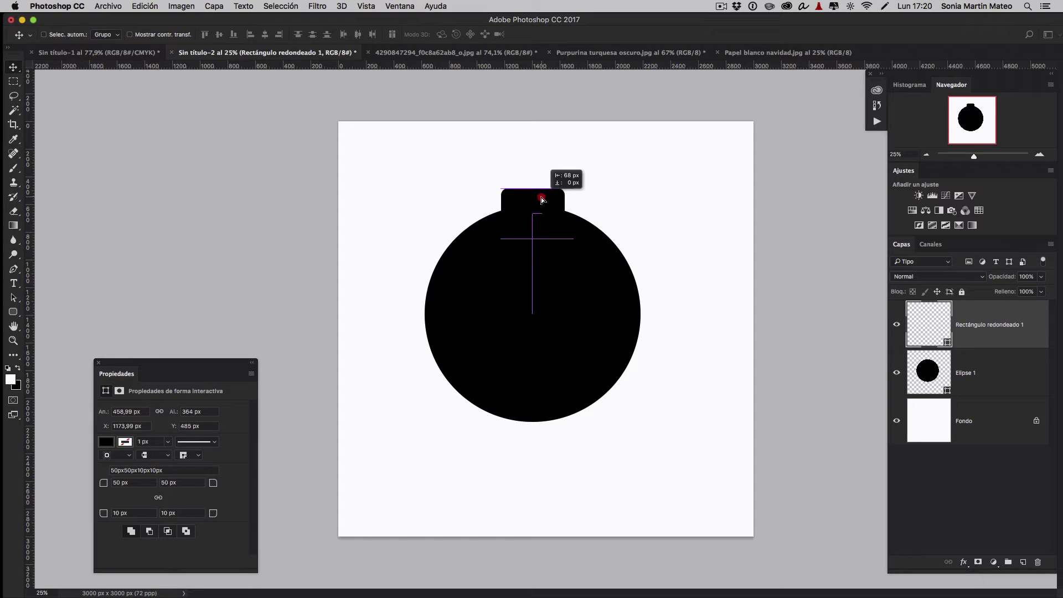
pyautogui.moveTo(546, 199); pyautogui.dragTo(544, 199)
pyautogui.moveTo(543, 198); pyautogui.dragTo(544, 198)
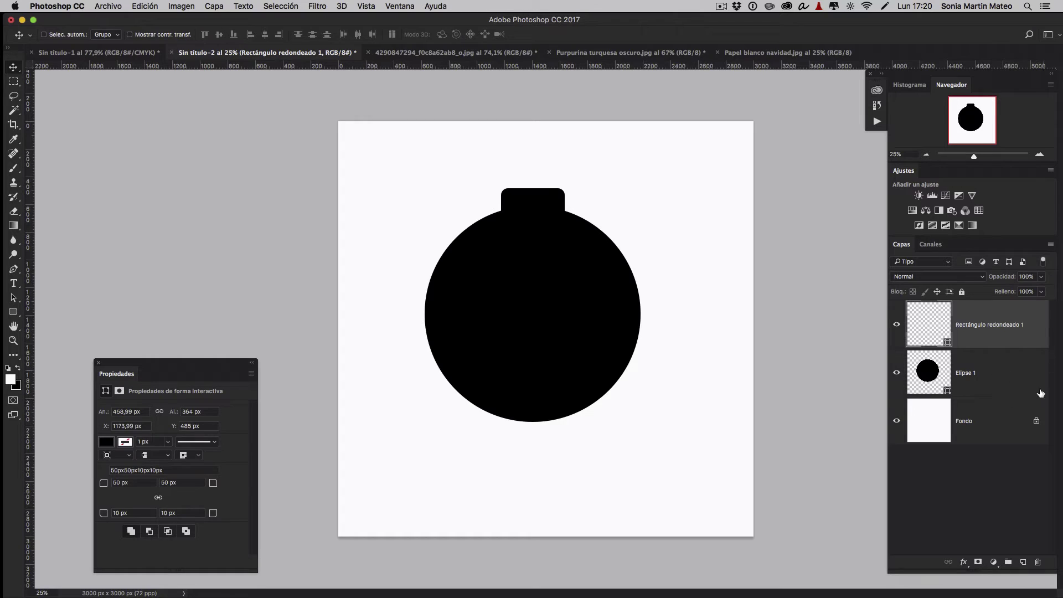
pyautogui.keyDown('shift'); pyautogui.click(993, 376); pyautogui.keyUp('shift')
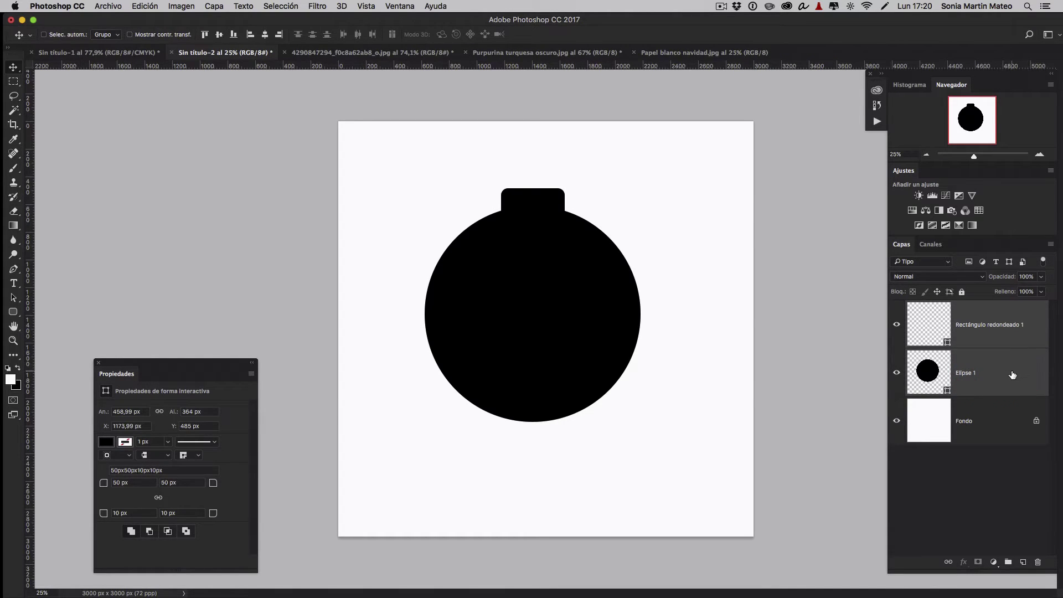
# Step: Merge the circle and cap into one shape and hide the Fondo background
pyautogui.rightClick(1011, 372)
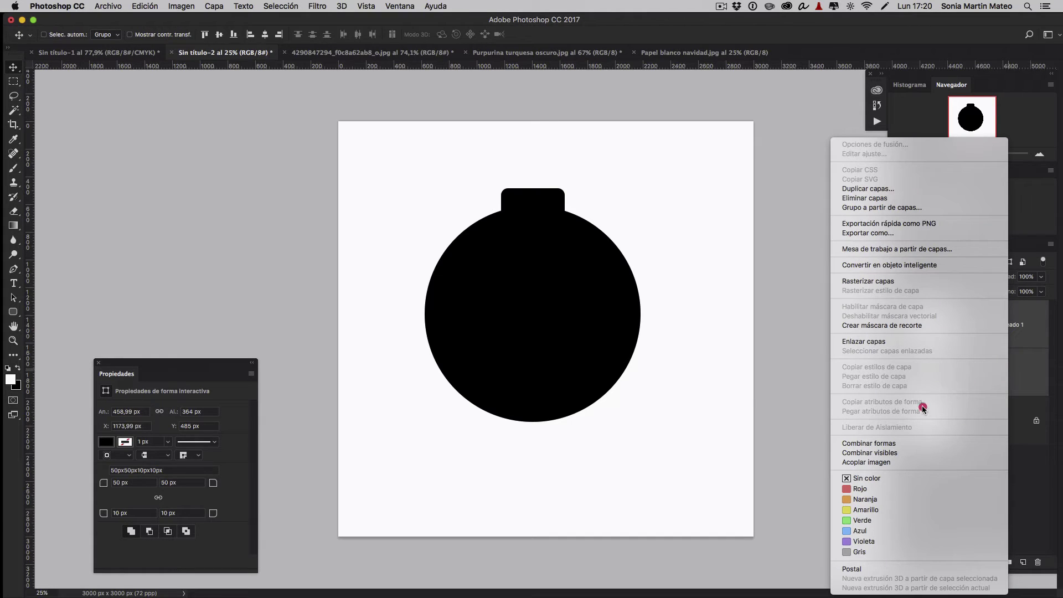
pyautogui.click(893, 443)
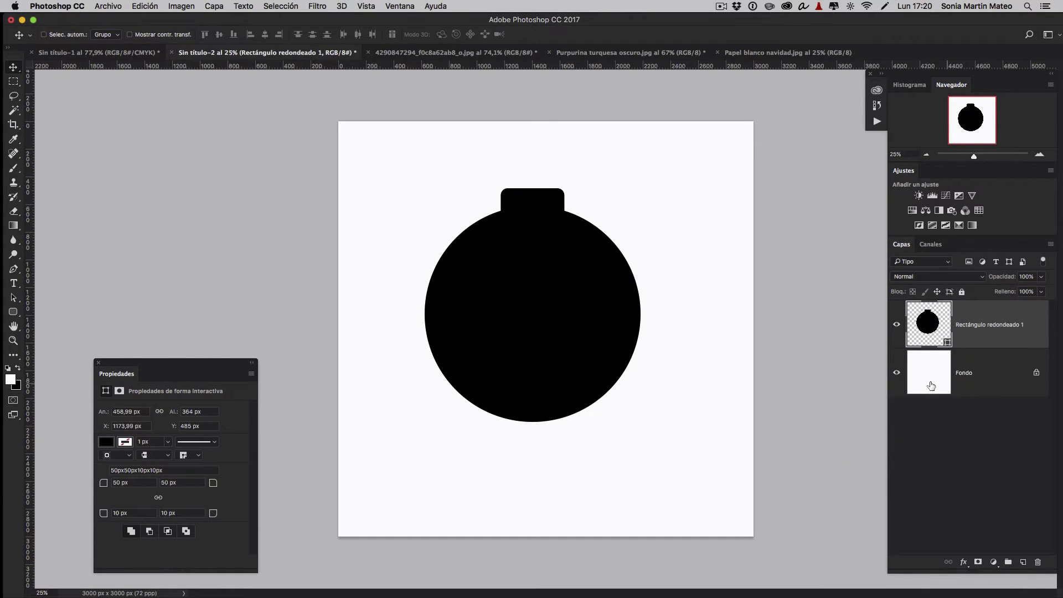
pyautogui.click(896, 373)
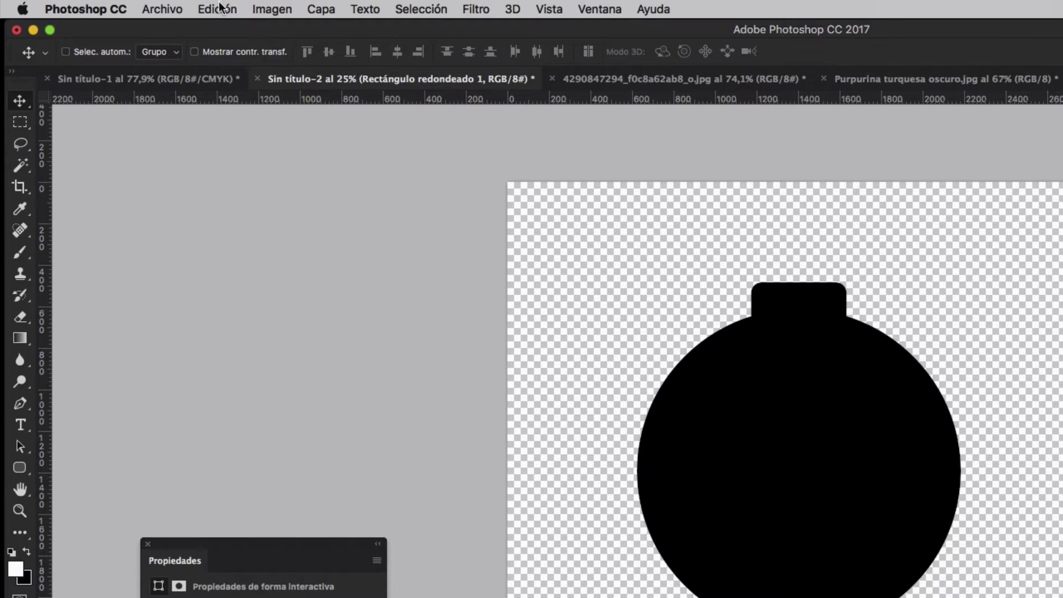
# Step: Save the ornament as a brush preset named 'Bola redonda'
pyautogui.click(144, 7)
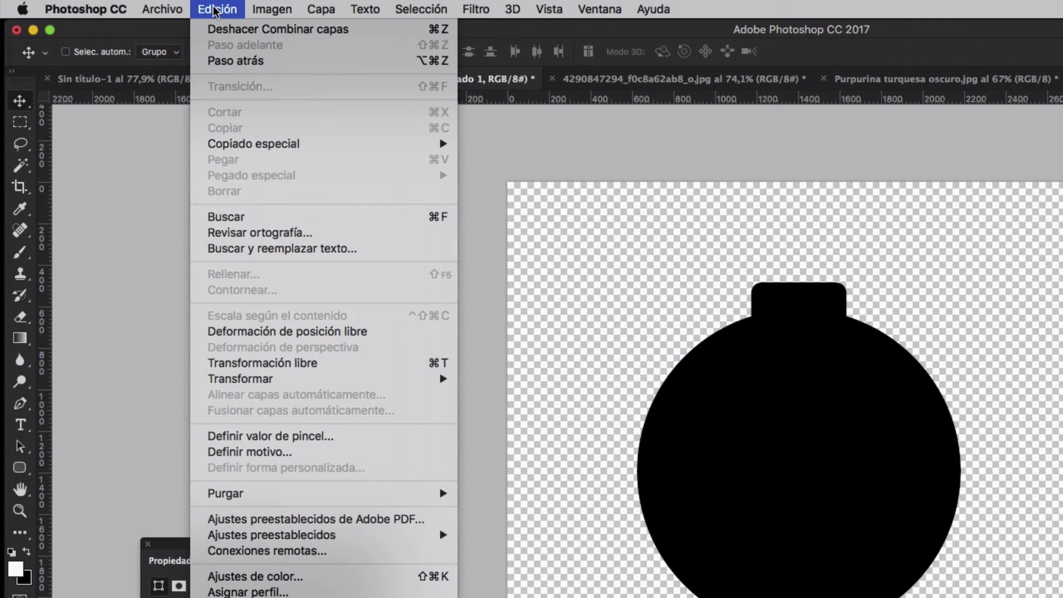
pyautogui.click(221, 431)
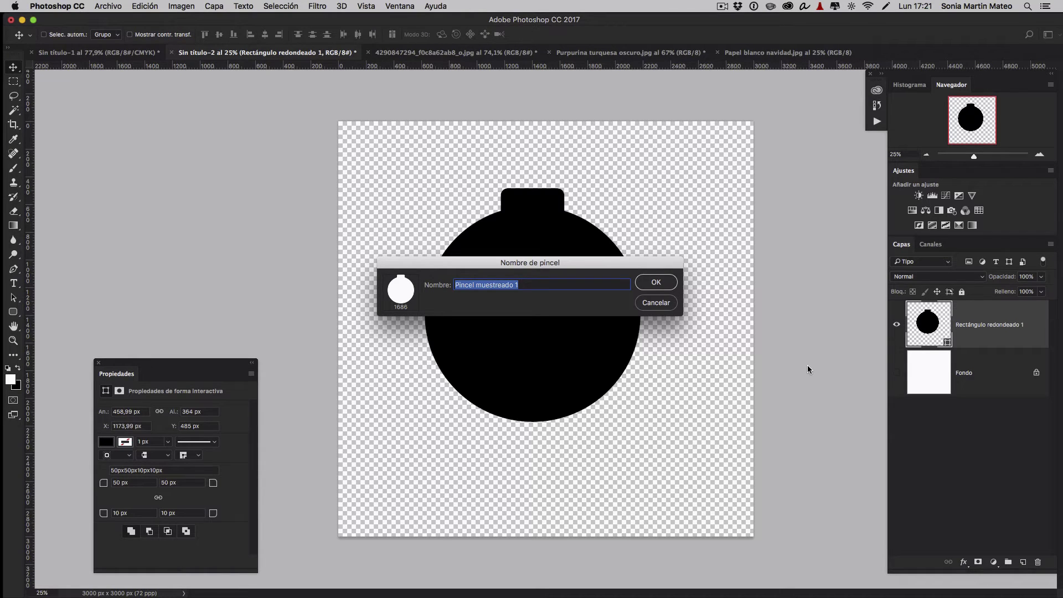
pyautogui.write('Bola redonda')
pyautogui.click(655, 283)
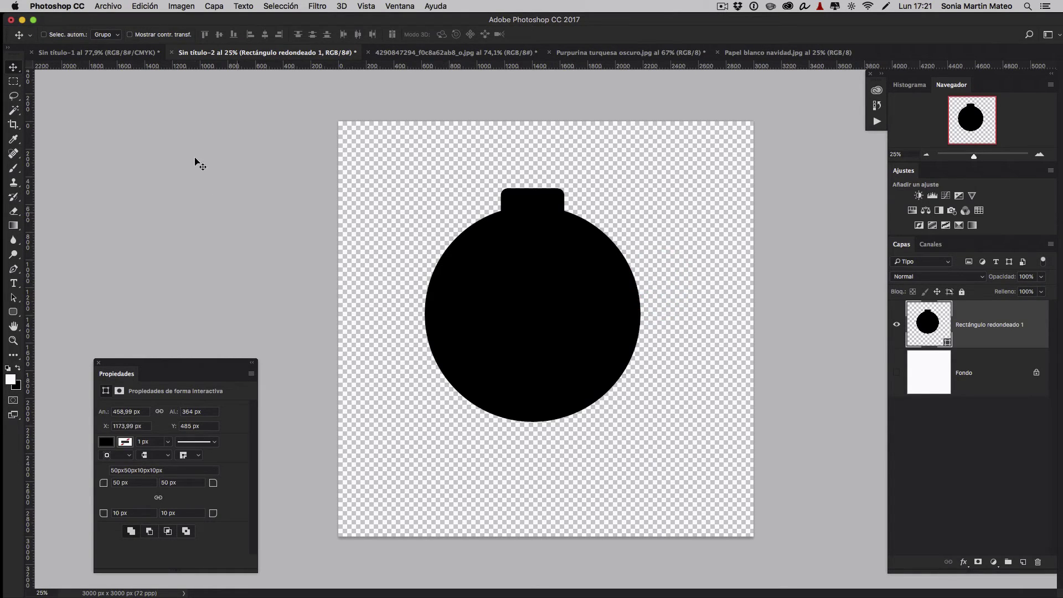
pyautogui.click(14, 169)
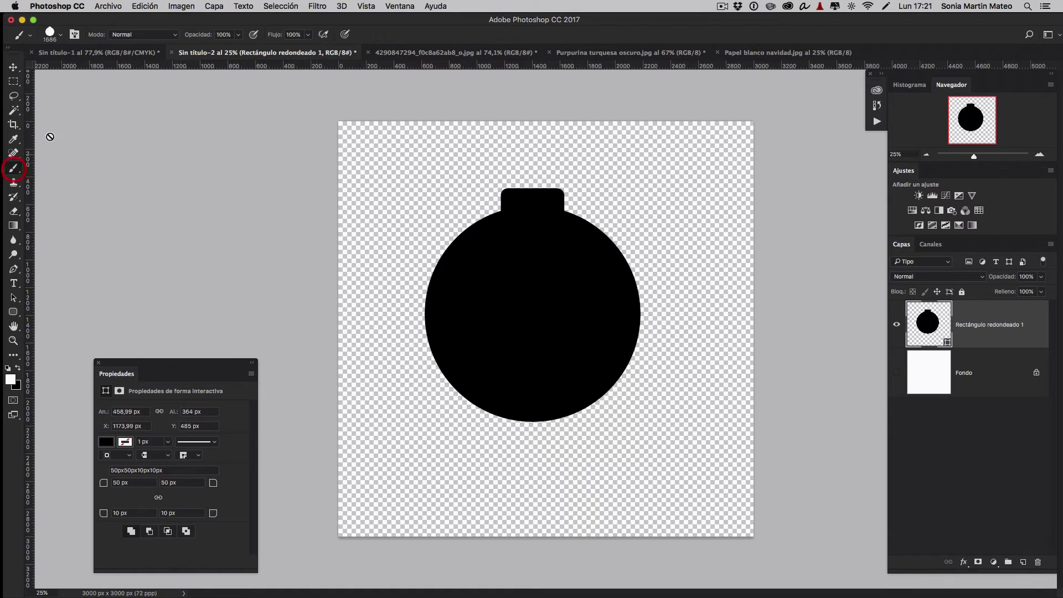
pyautogui.click(61, 35)
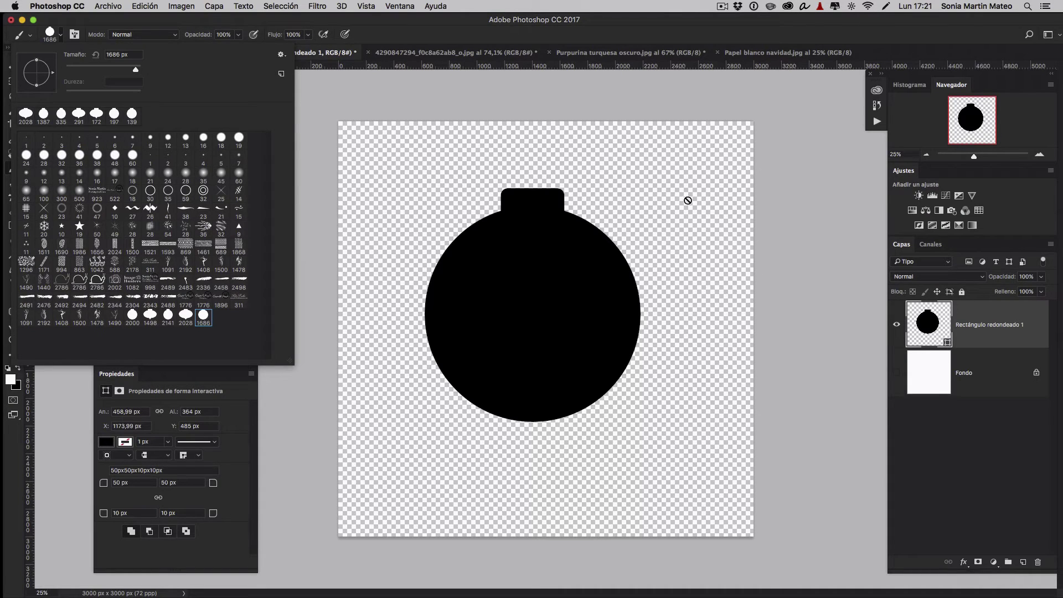
pyautogui.click(1013, 339)
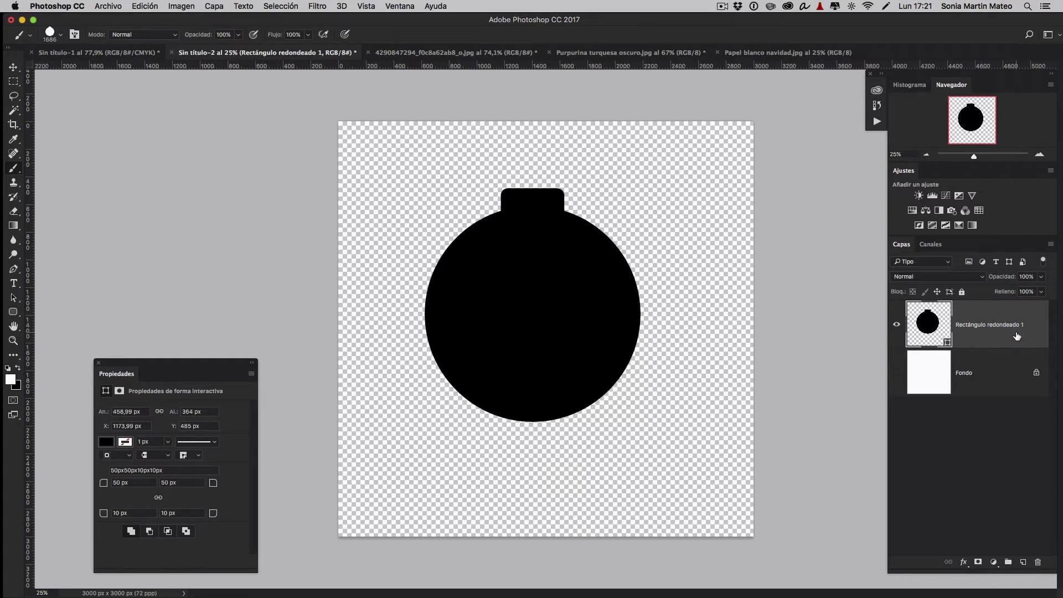
# Step: Delete the merged ornament layer, leaving only Fondo, and pick the Ellipse tool
pyautogui.moveTo(1013, 339); pyautogui.dragTo(1037, 561)
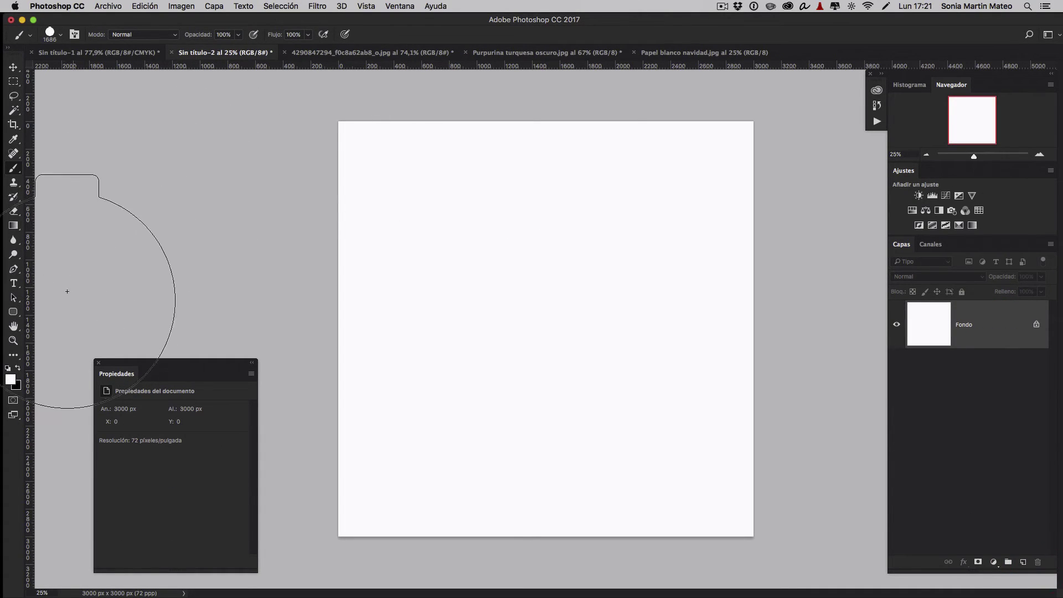
pyautogui.click(13, 314)
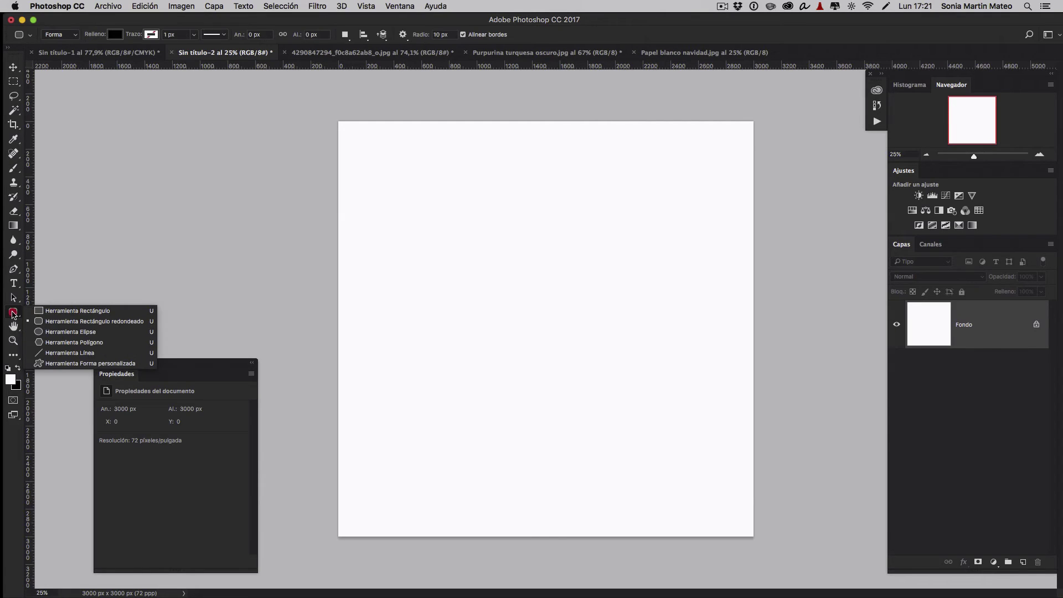
pyautogui.click(60, 331)
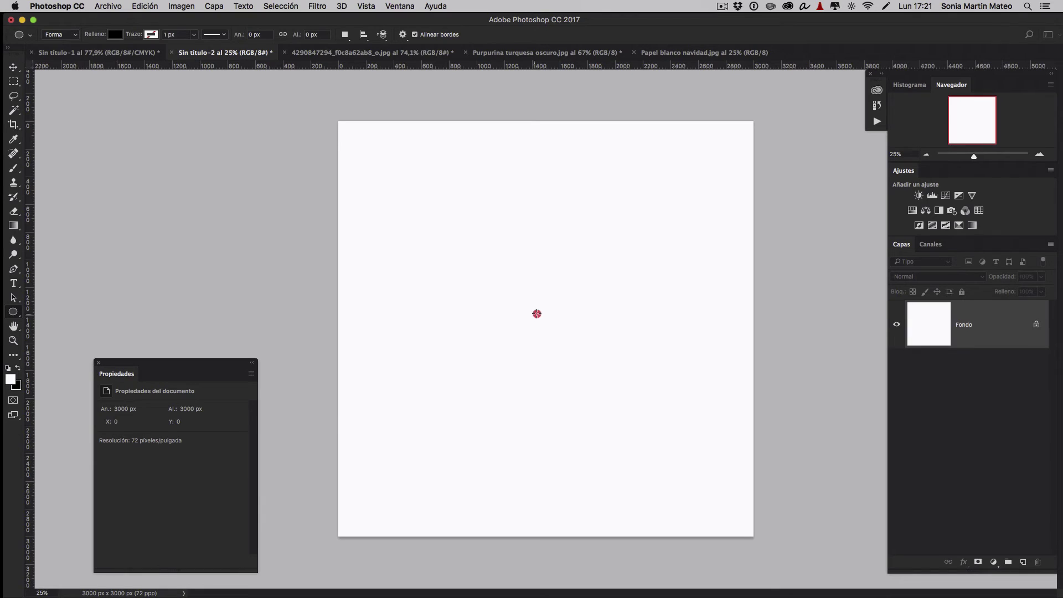
# Step: Draw a wide black ellipse and nudge it down and right
pyautogui.moveTo(536, 314)
pyautogui.mouseDown()
pyautogui.moveTo(665, 268)
pyautogui.moveTo(672, 236)
pyautogui.mouseUp()
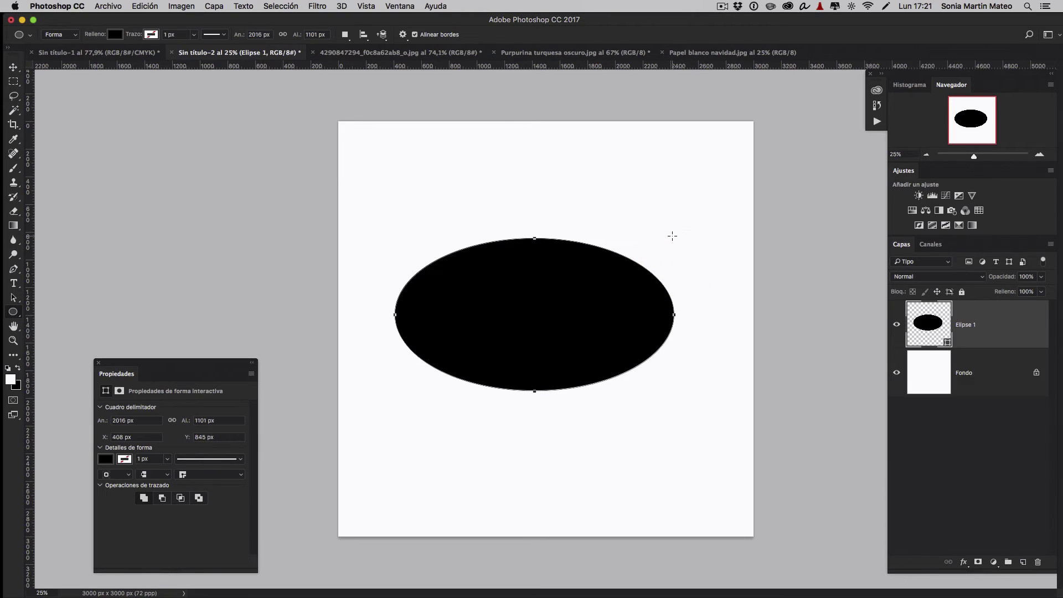
pyautogui.click(13, 67)
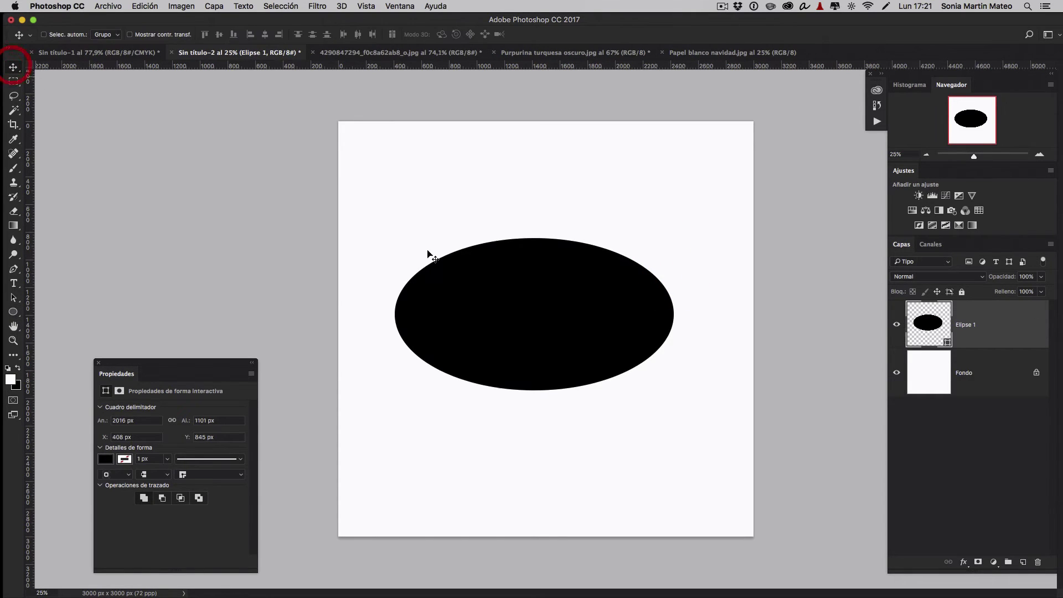
pyautogui.moveTo(549, 310); pyautogui.dragTo(551, 320)
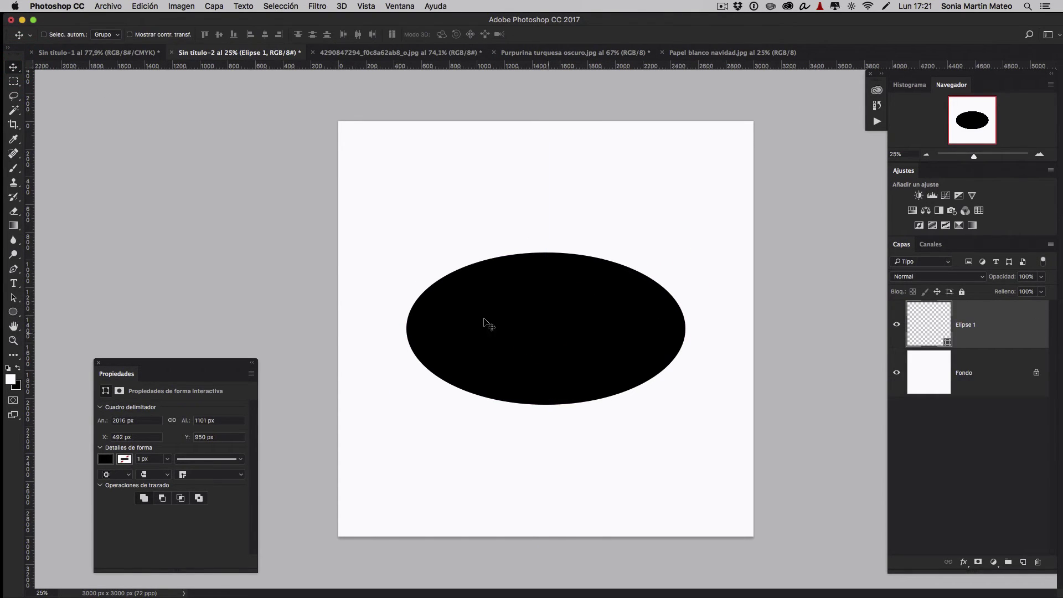
# Step: Draw a 481 × 261 px rounded-rectangle cap on the ellipse with 50 px top corners
pyautogui.click(14, 313)
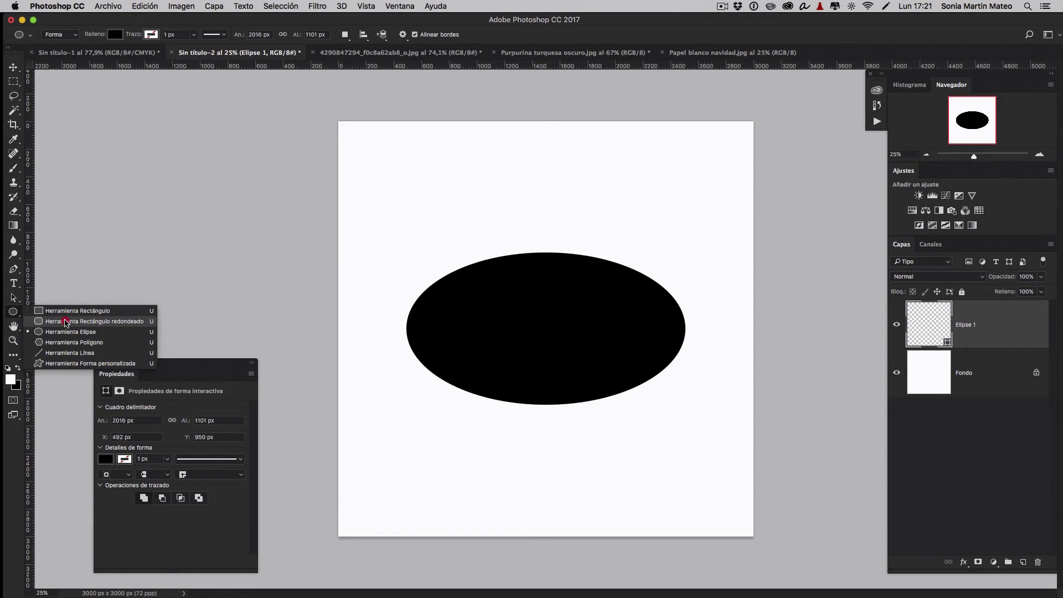
pyautogui.click(65, 323)
pyautogui.moveTo(515, 236); pyautogui.dragTo(582, 271)
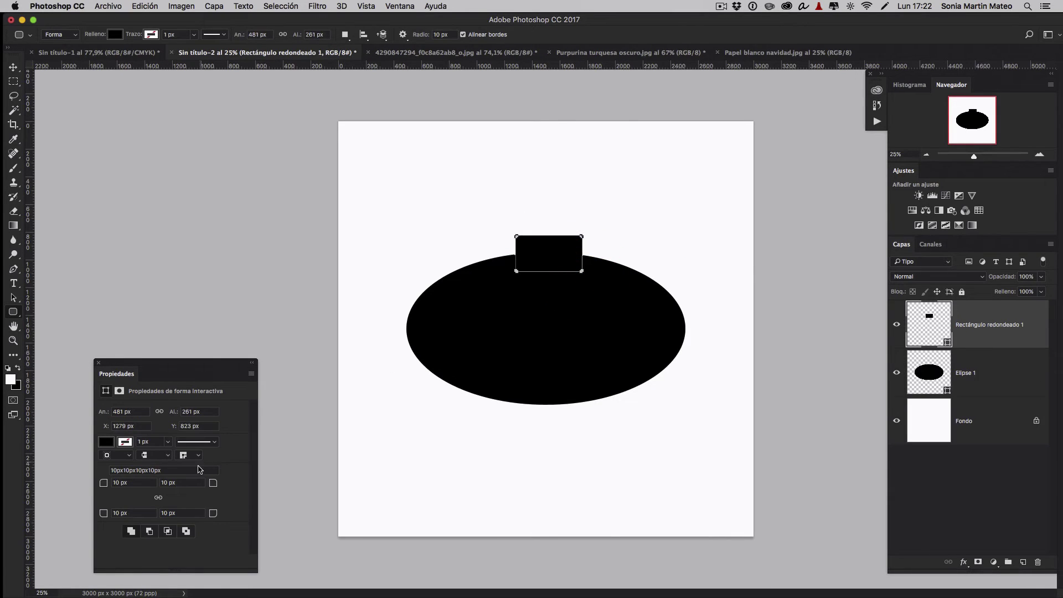
pyautogui.doubleClick(116, 483)
pyautogui.write('50')
pyautogui.press('Return')
pyautogui.doubleClick(168, 483)
pyautogui.write('50')
pyautogui.press('Return')
# Step: Centre the cap on the ellipse's top edge
pyautogui.click(14, 67)
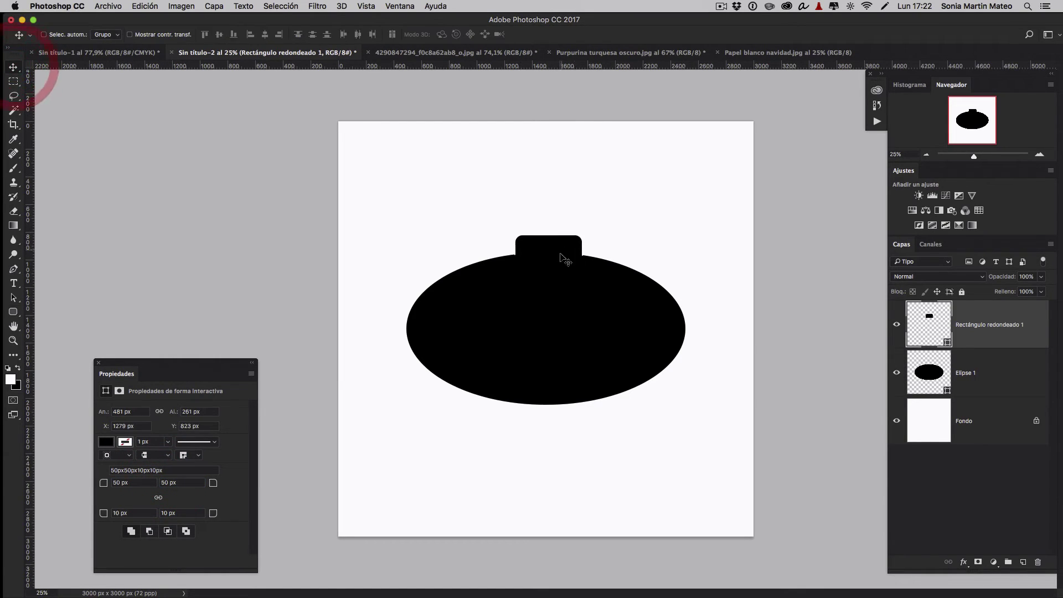
pyautogui.click(552, 249)
pyautogui.moveTo(552, 249); pyautogui.dragTo(549, 249)
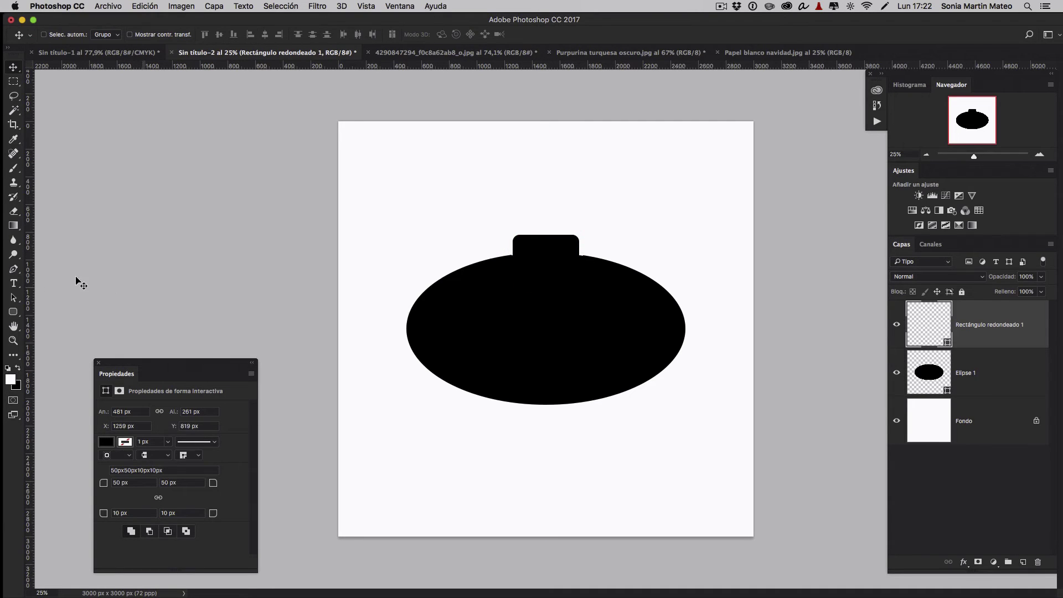
pyautogui.click(12, 313)
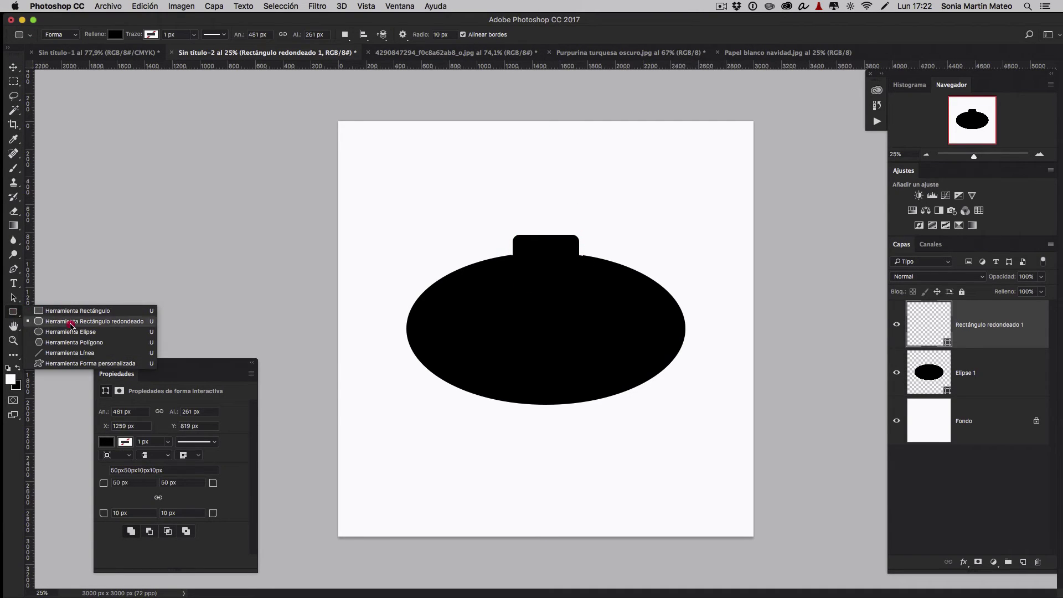
# Step: Draw a 520 × 553 px black drop custom shape below the ellipse as Forma 1
pyautogui.click(72, 364)
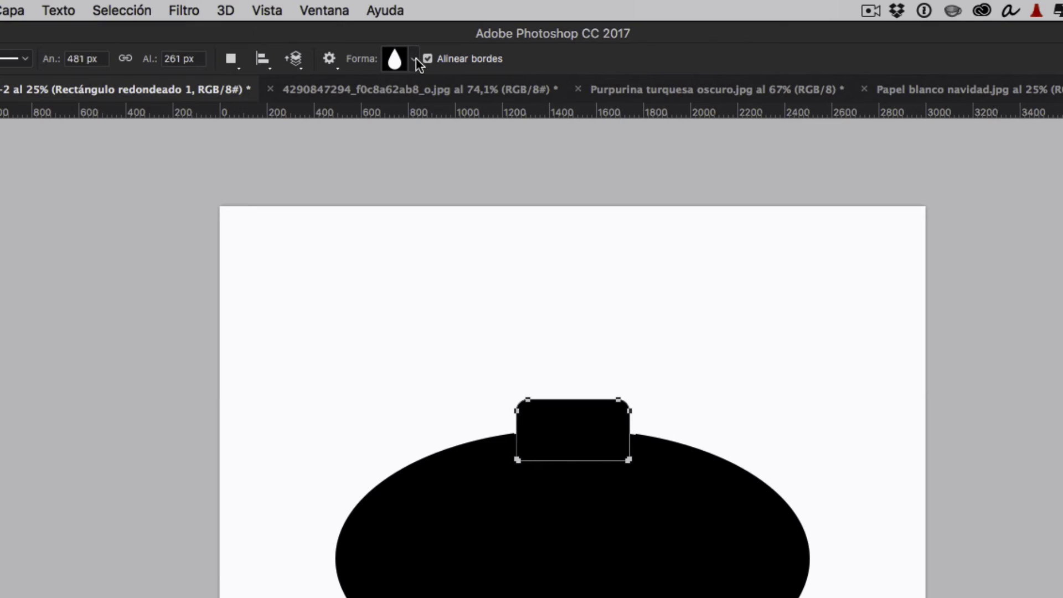
pyautogui.click(413, 58)
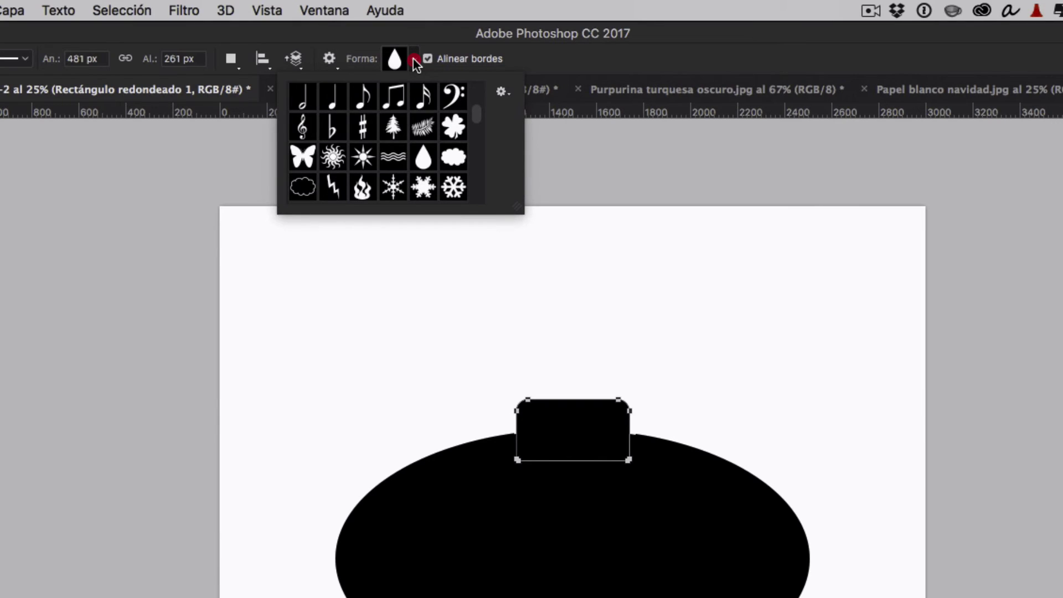
pyautogui.moveTo(475, 111)
pyautogui.mouseDown()
pyautogui.moveTo(477, 163)
pyautogui.moveTo(473, 109)
pyautogui.mouseUp()
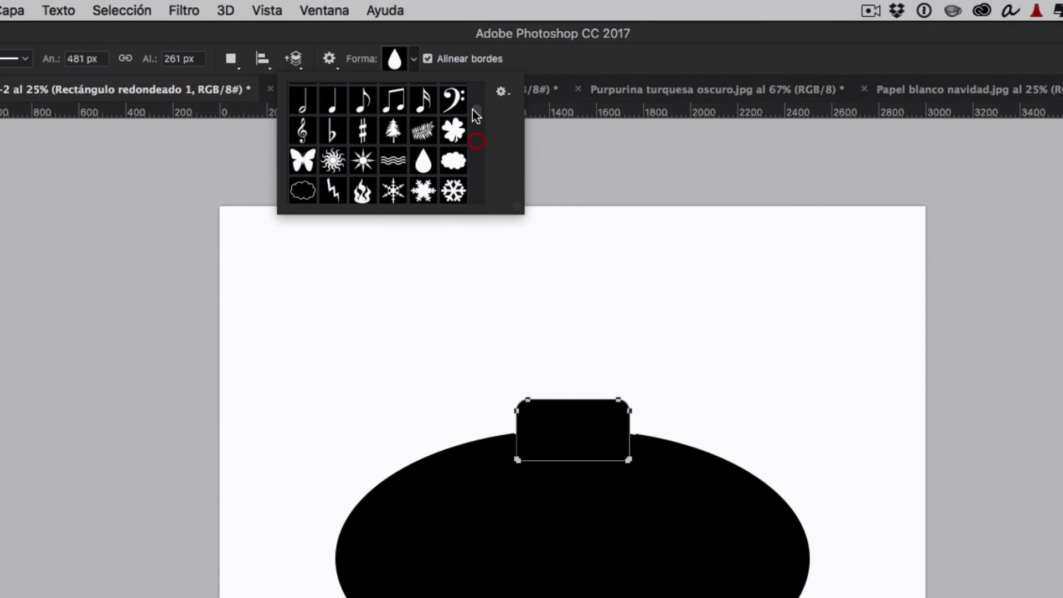
pyautogui.click(423, 164)
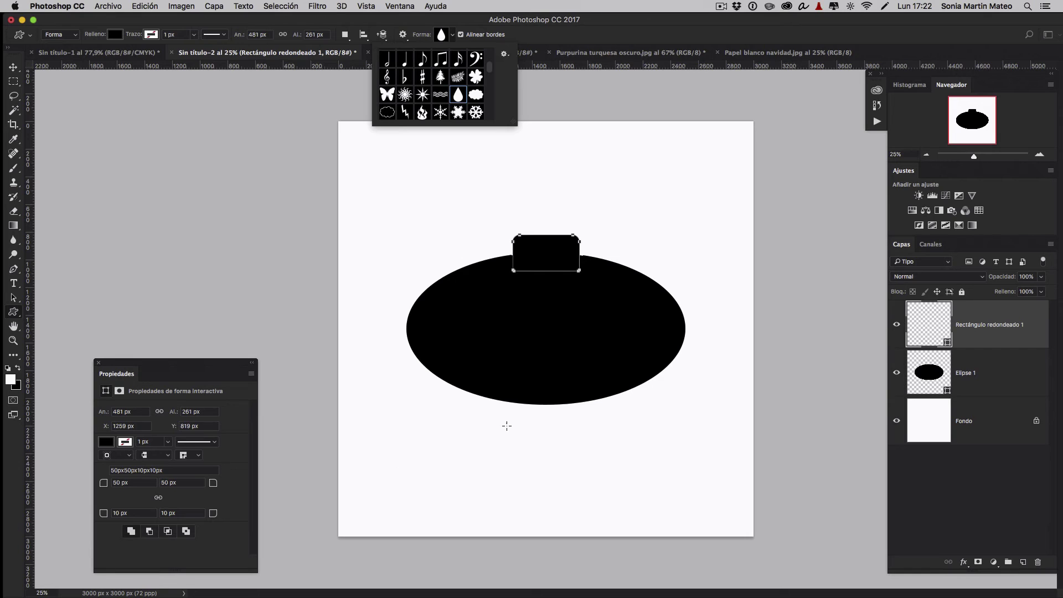
pyautogui.moveTo(507, 426); pyautogui.dragTo(577, 498)
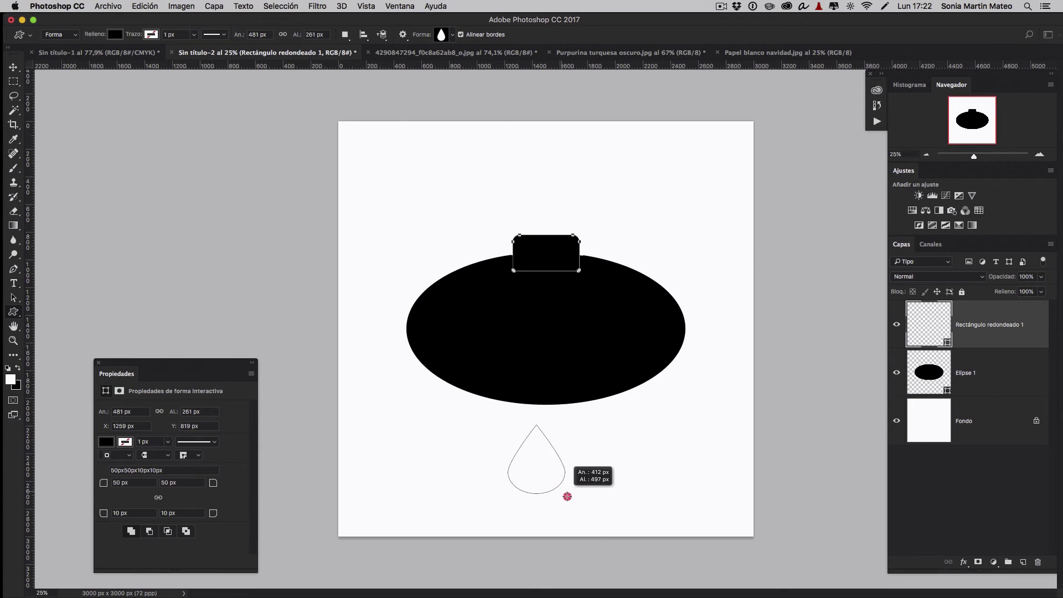
pyautogui.moveTo(578, 498); pyautogui.dragTo(580, 498)
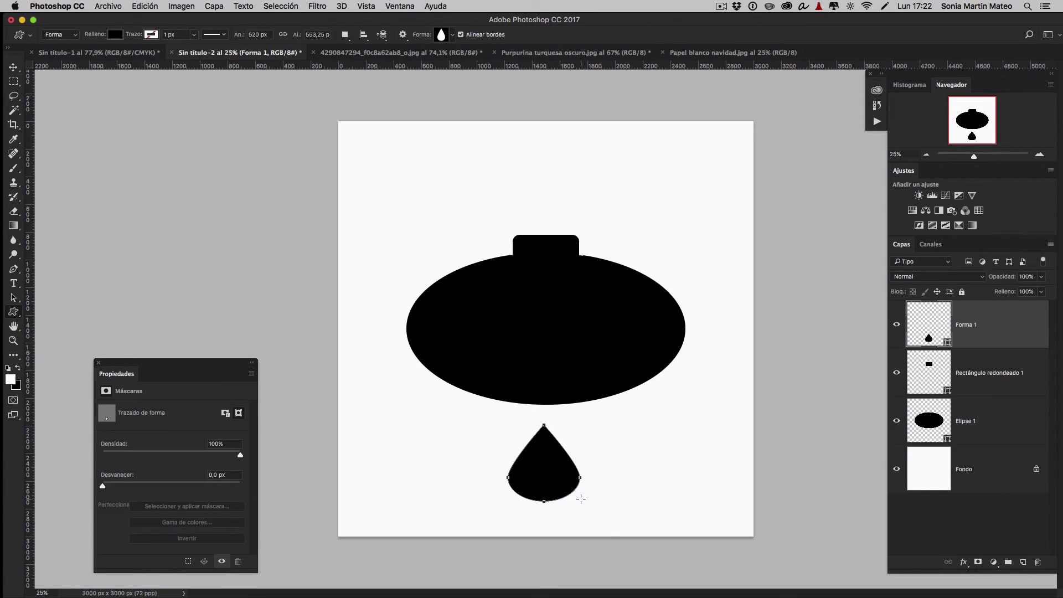
pyautogui.hotkey('ctrl', 't')
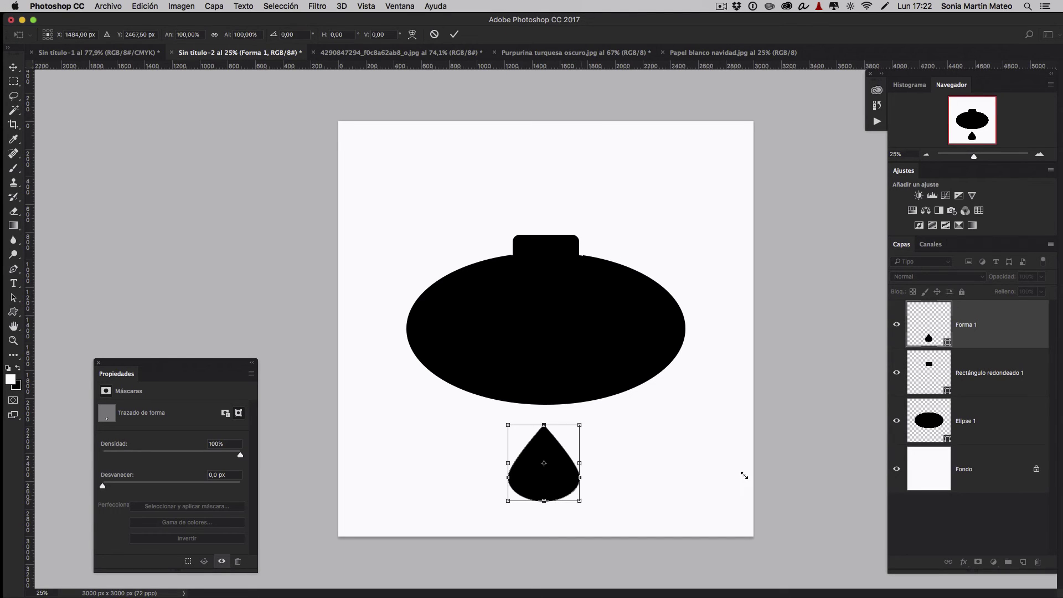
# Step: Rotate the drop shape about 180° so it points downward
pyautogui.moveTo(585, 510); pyautogui.dragTo(501, 411)
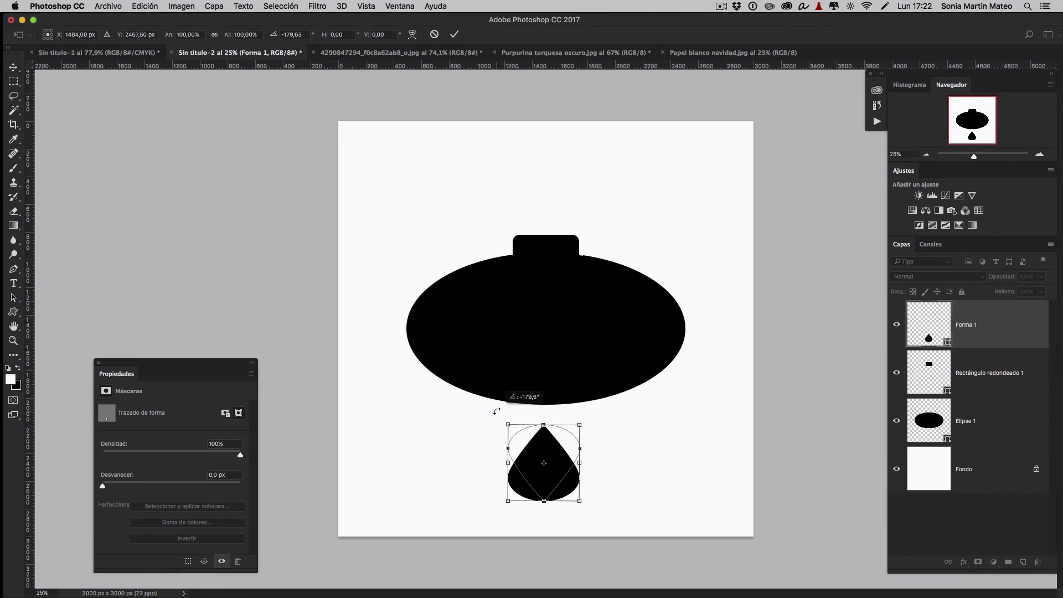
pyautogui.moveTo(500, 412); pyautogui.dragTo(497, 410)
pyautogui.click(13, 67)
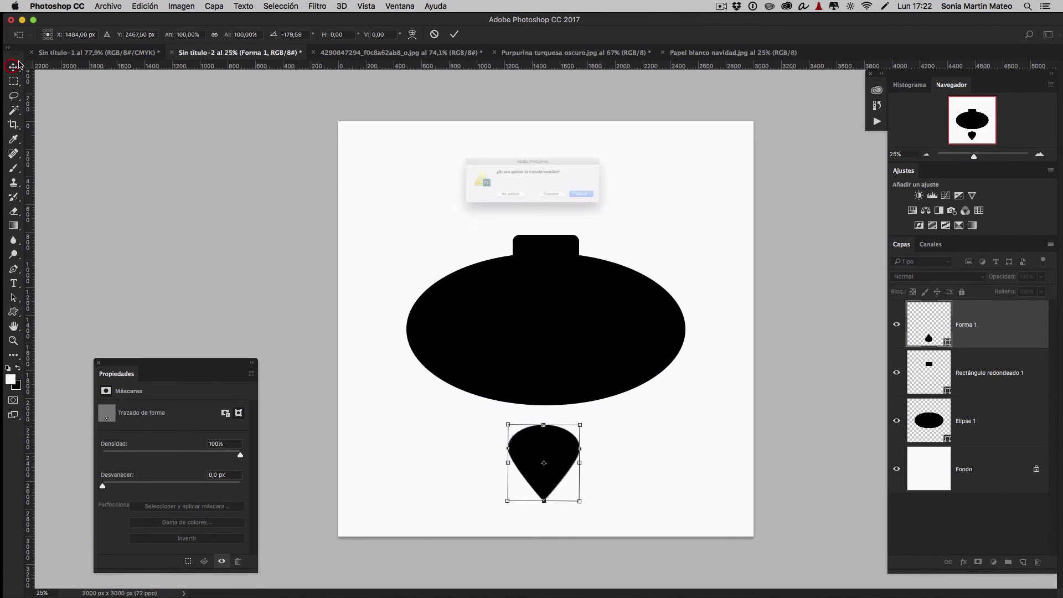
pyautogui.click(626, 213)
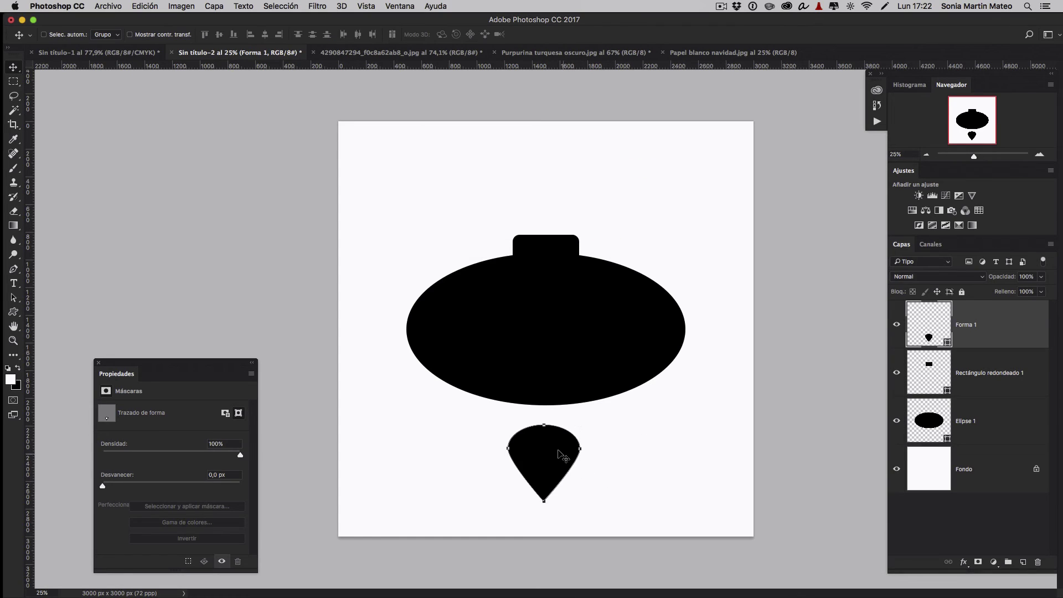
# Step: Tuck the drop up under the ellipse as the ornament's tip and select all three shape layers
pyautogui.moveTo(556, 453); pyautogui.dragTo(556, 393)
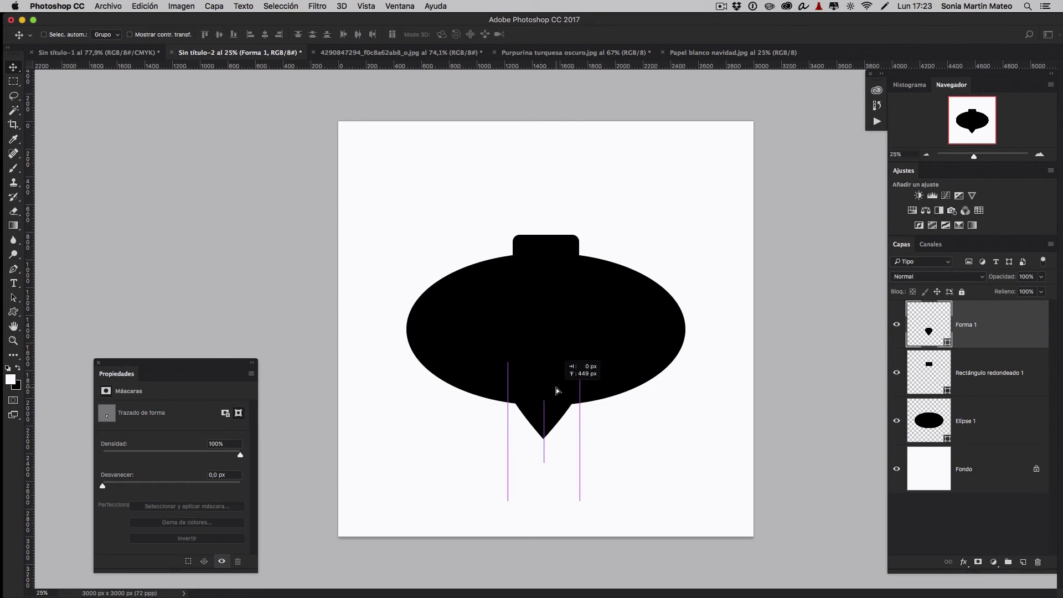
pyautogui.moveTo(557, 393); pyautogui.dragTo(555, 380)
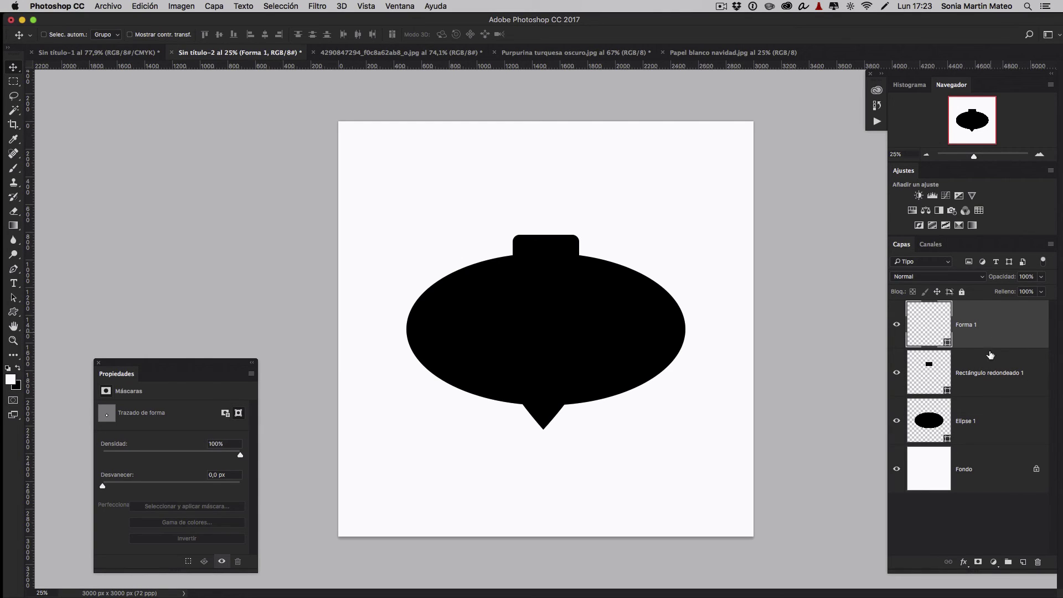
pyautogui.keyDown('shift'); pyautogui.click(991, 430); pyautogui.keyUp('shift')
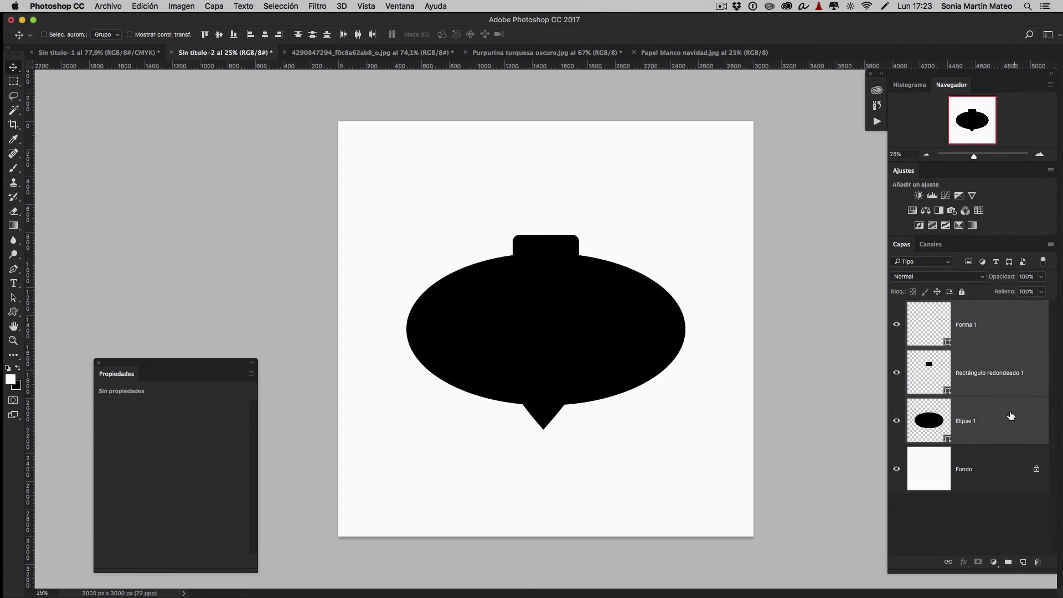
# Step: Merge the ellipse, cap and drop into one Forma 1 layer and hide Fondo
pyautogui.rightClick(1010, 416)
pyautogui.click(917, 444)
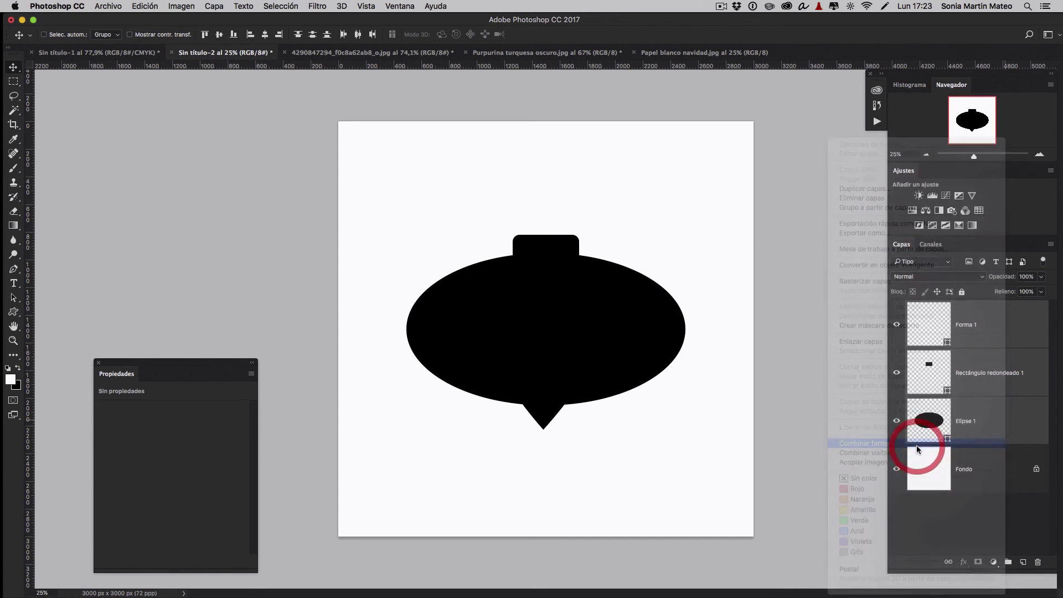
pyautogui.click(896, 373)
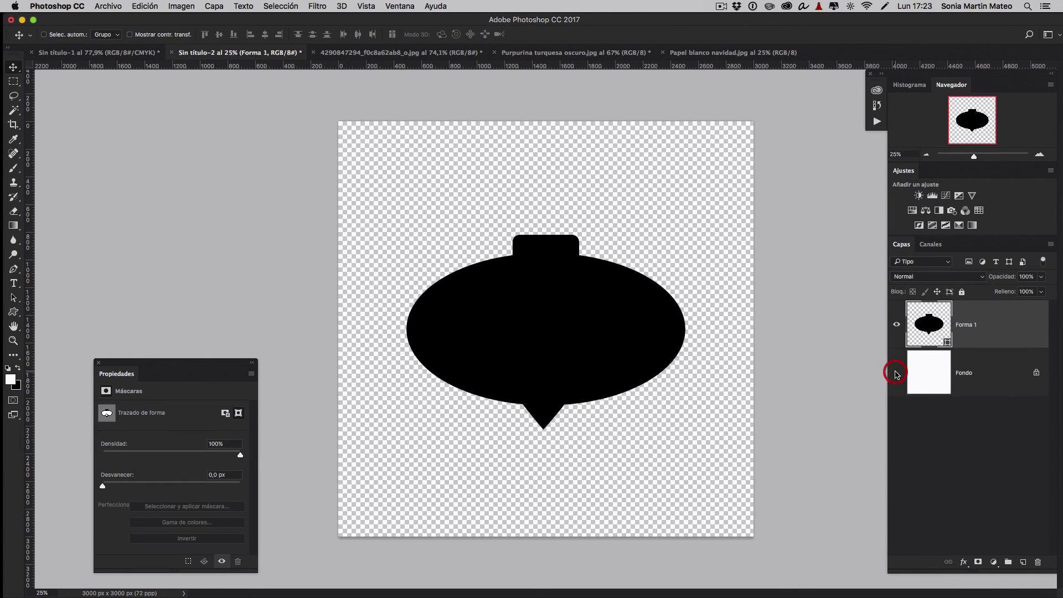
# Step: Save the ornament as a brush preset named 'Bola elipse'
pyautogui.click(144, 6)
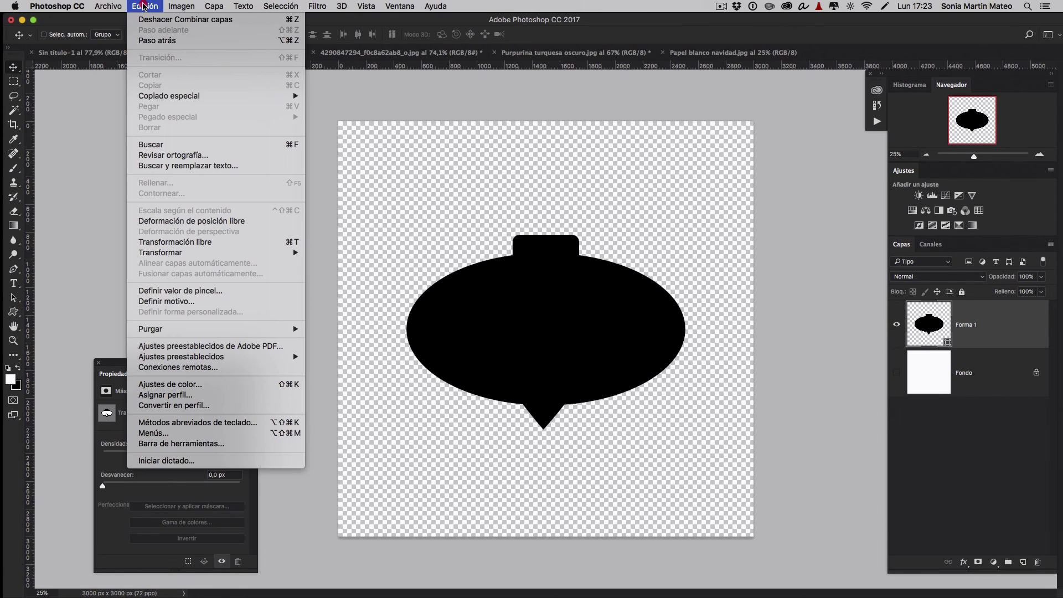
pyautogui.click(172, 290)
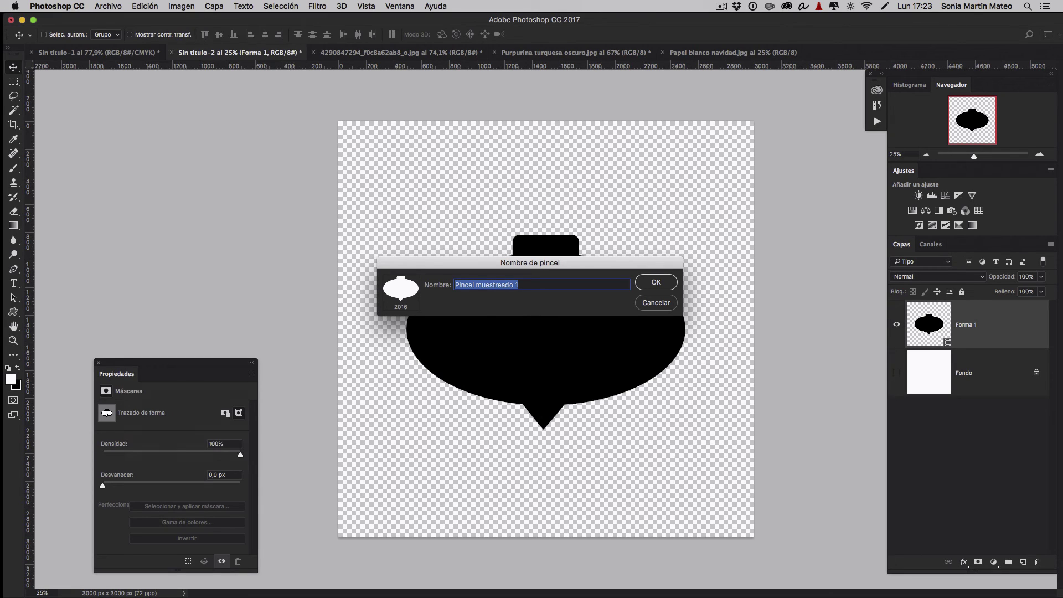
pyautogui.write('Bola')
pyautogui.write(' elipse')
pyautogui.click(656, 282)
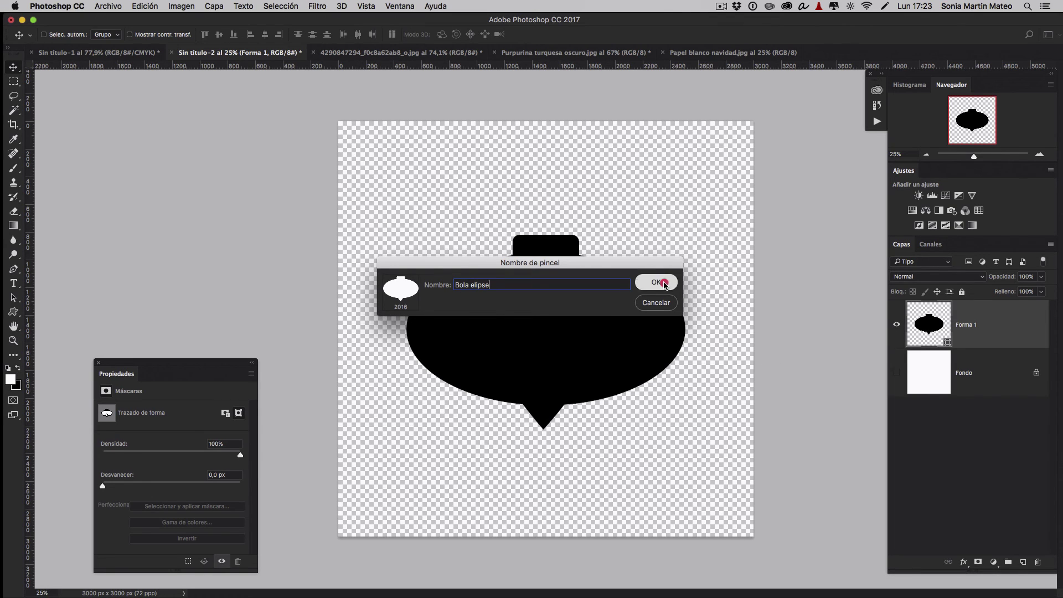
pyautogui.click(14, 168)
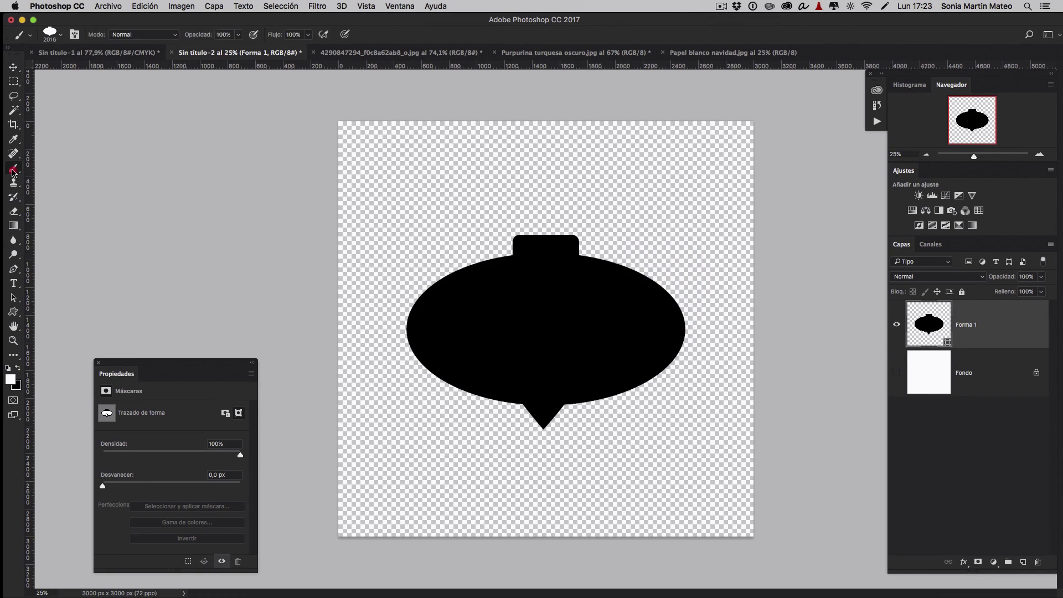
# Step: Select the new 2016 ornament brush, decline rasterizing, and close Sin título-2 without saving
pyautogui.click(61, 36)
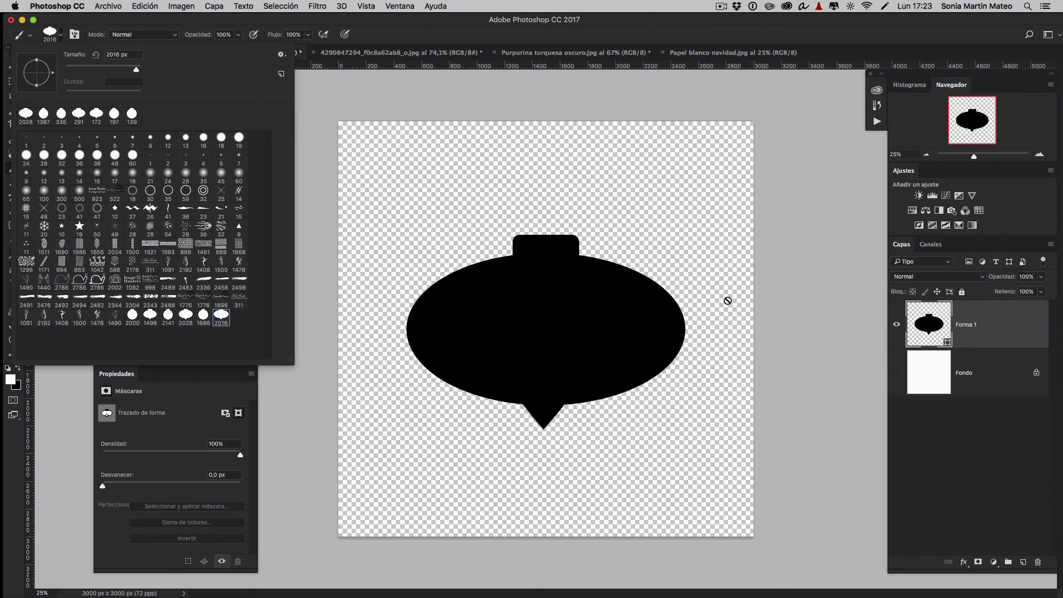
pyautogui.click(726, 300)
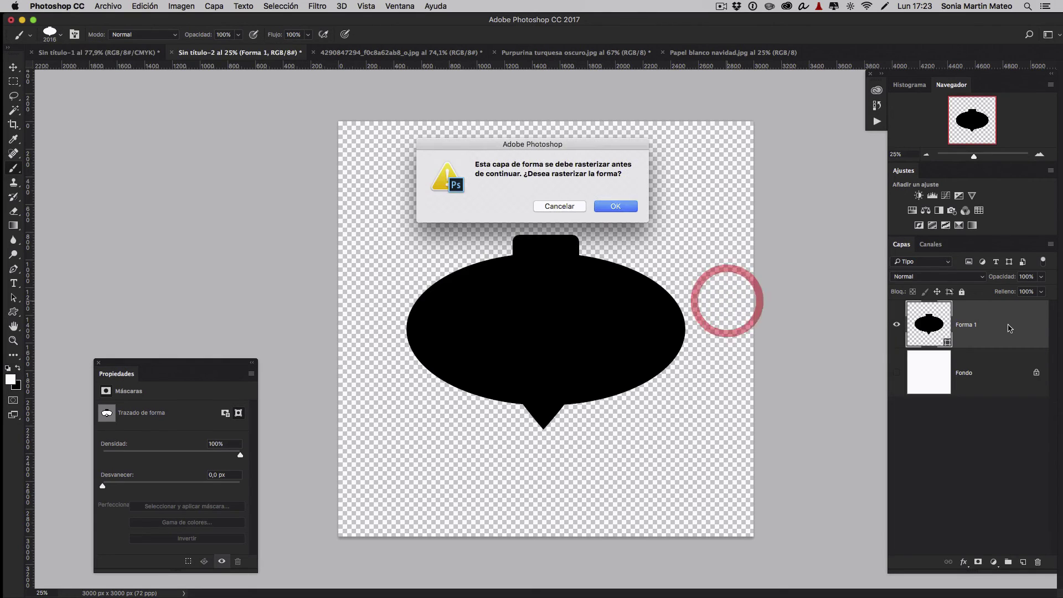
pyautogui.click(554, 207)
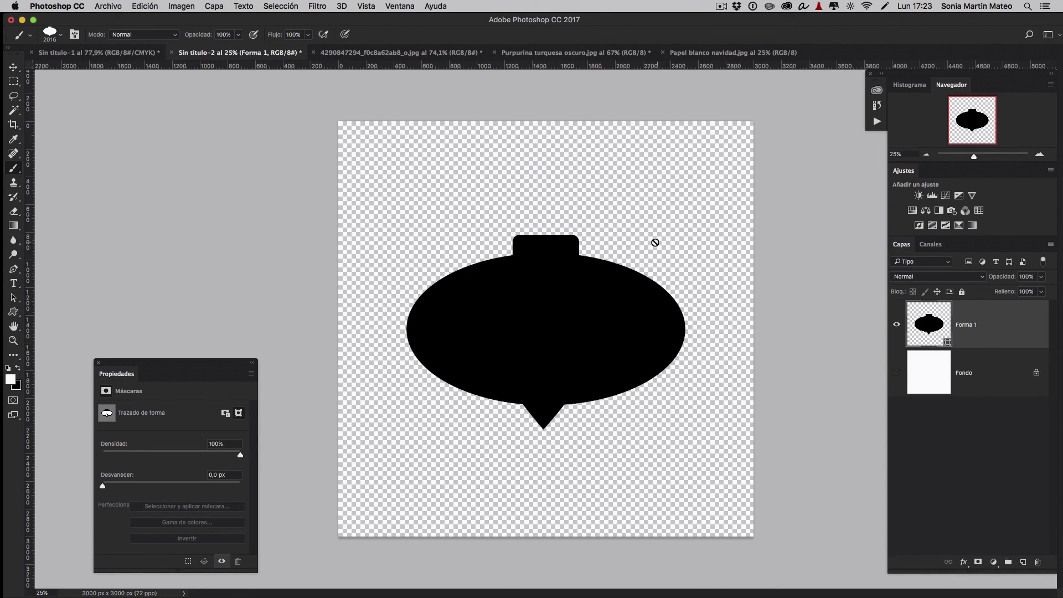
pyautogui.click(171, 53)
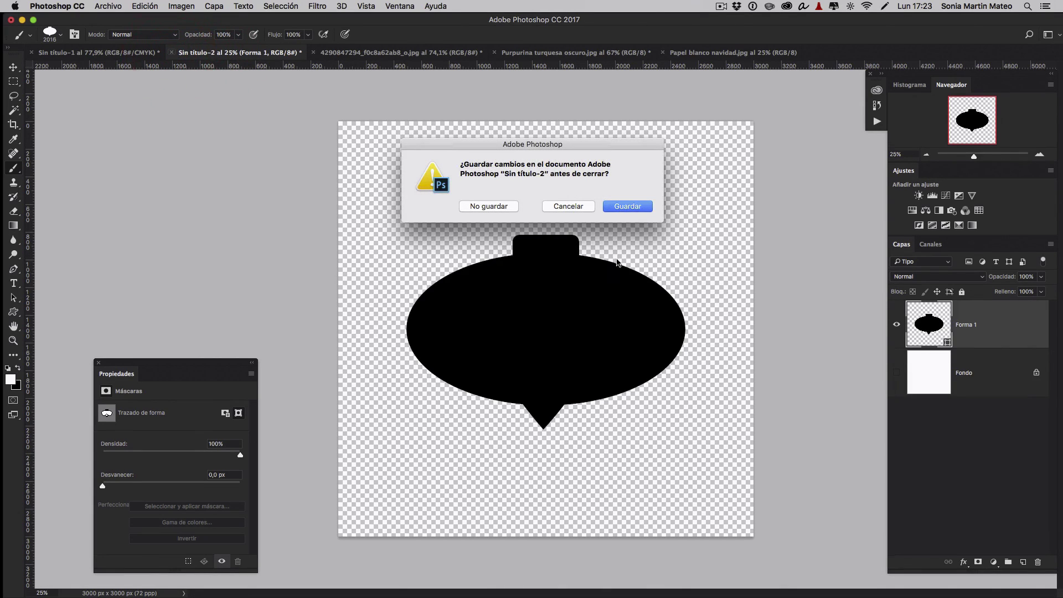
pyautogui.click(488, 206)
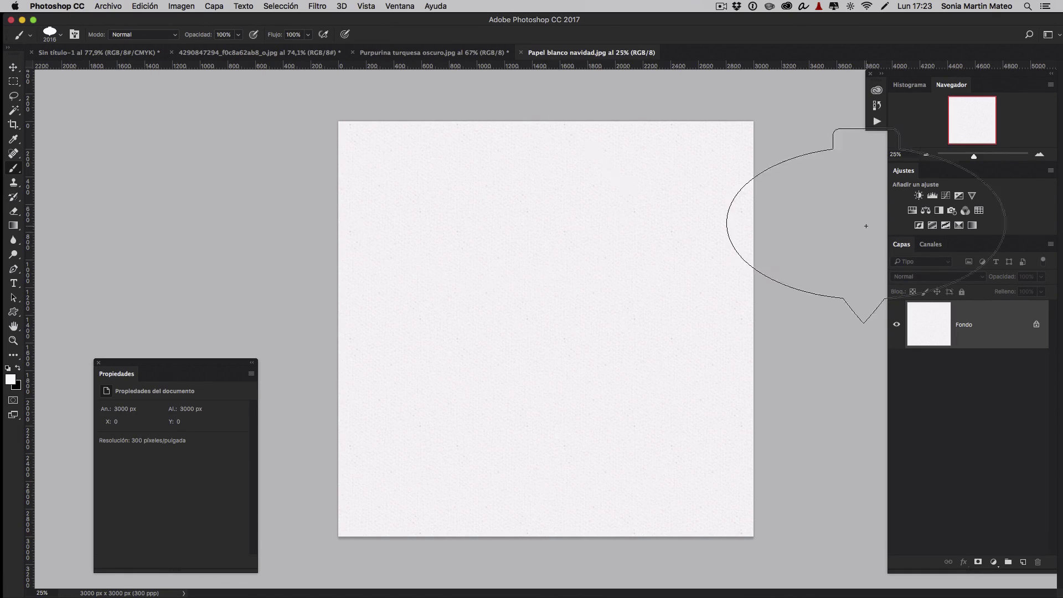
# Step: Bring up the Sin título-1 card with its ornaments beneath '¡Feliz Navidad!'
pyautogui.click(108, 56)
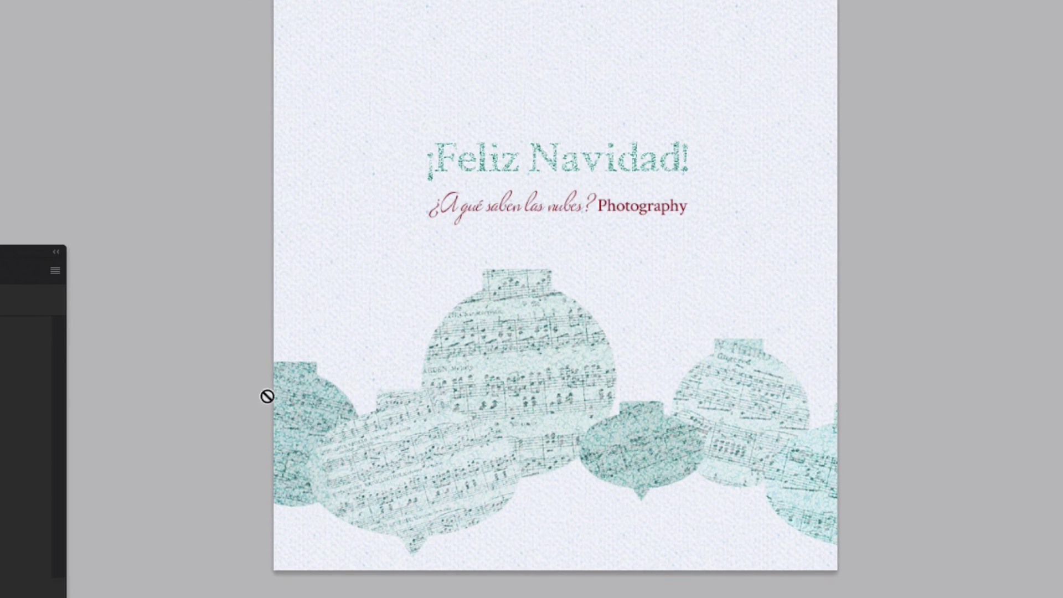